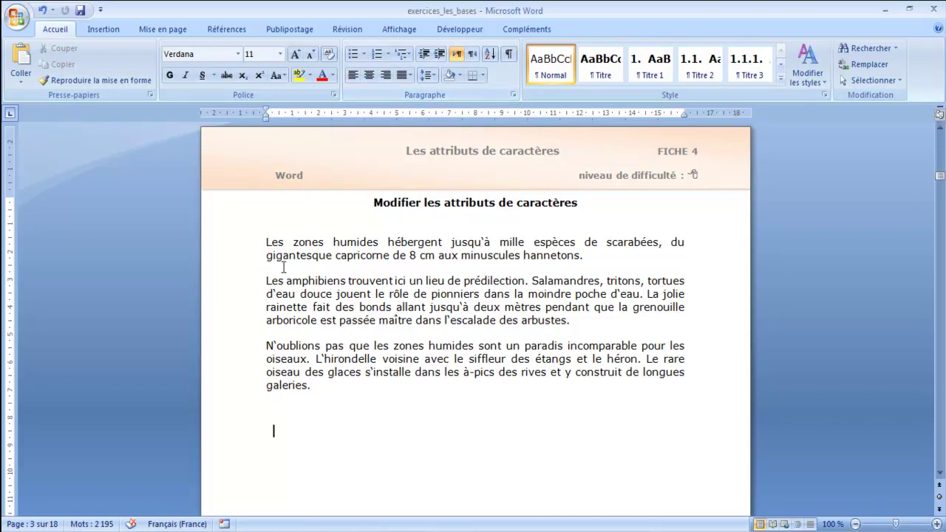
# Step: Try left, centre and right alignment on the title, leaving it centred
pyautogui.moveTo(266, 242); pyautogui.dragTo(586, 256)
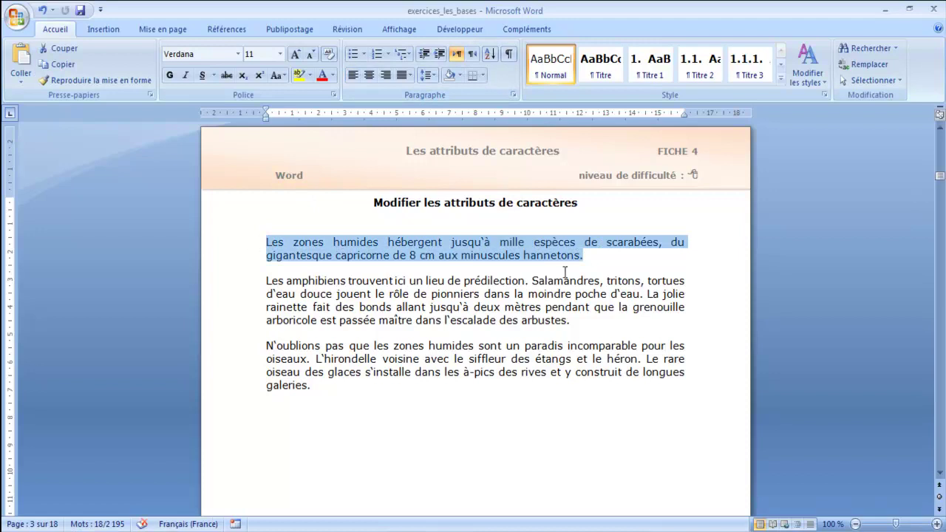
pyautogui.click(476, 222)
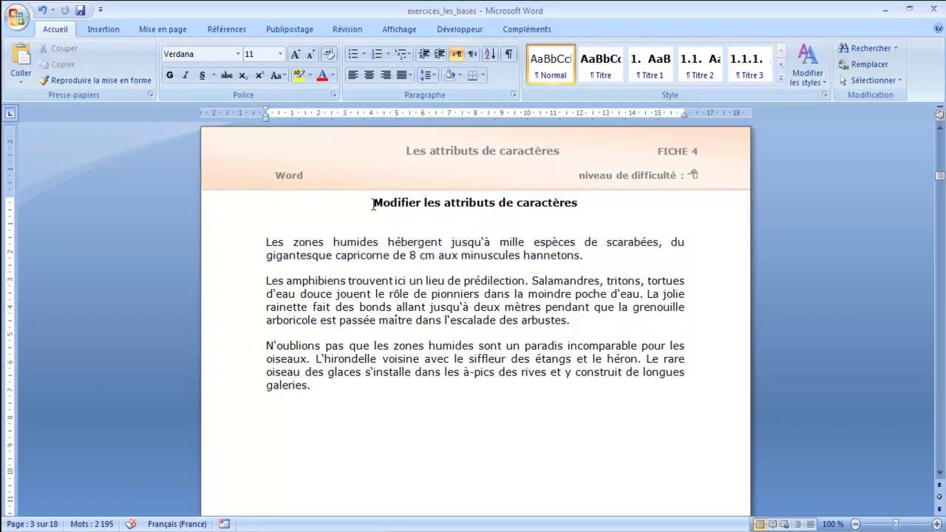
pyautogui.moveTo(374, 203)
pyautogui.mouseDown()
pyautogui.moveTo(551, 212)
pyautogui.moveTo(578, 204)
pyautogui.mouseUp()
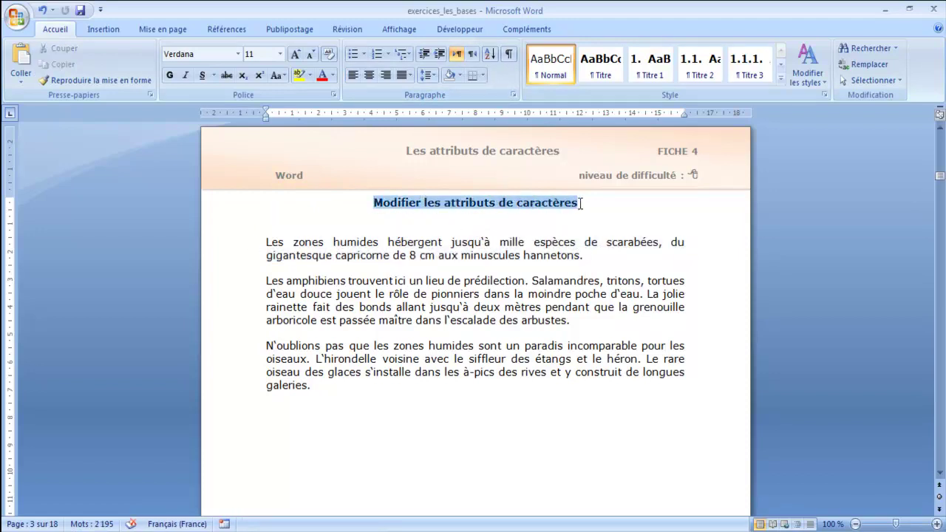
pyautogui.click(420, 200)
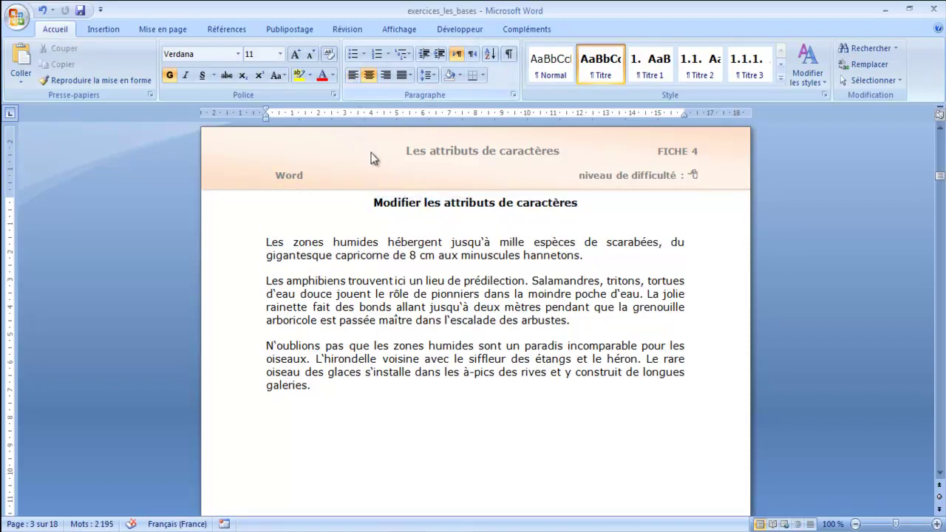
pyautogui.moveTo(373, 201); pyautogui.dragTo(584, 203)
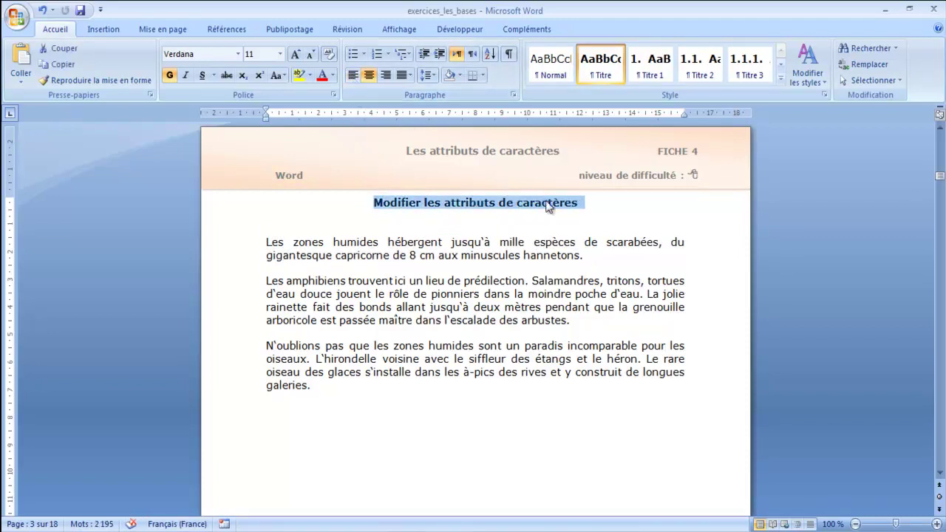
pyautogui.click(355, 75)
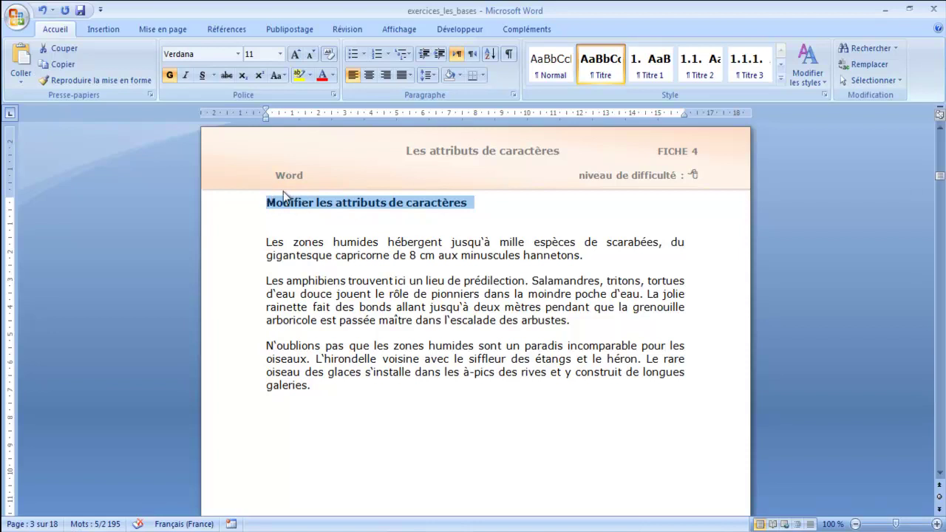
pyautogui.click(369, 80)
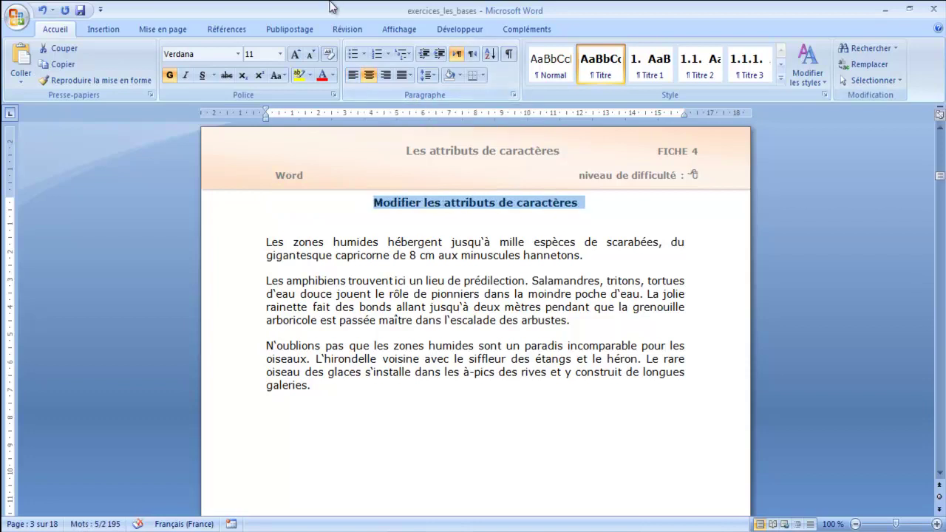
pyautogui.click(388, 75)
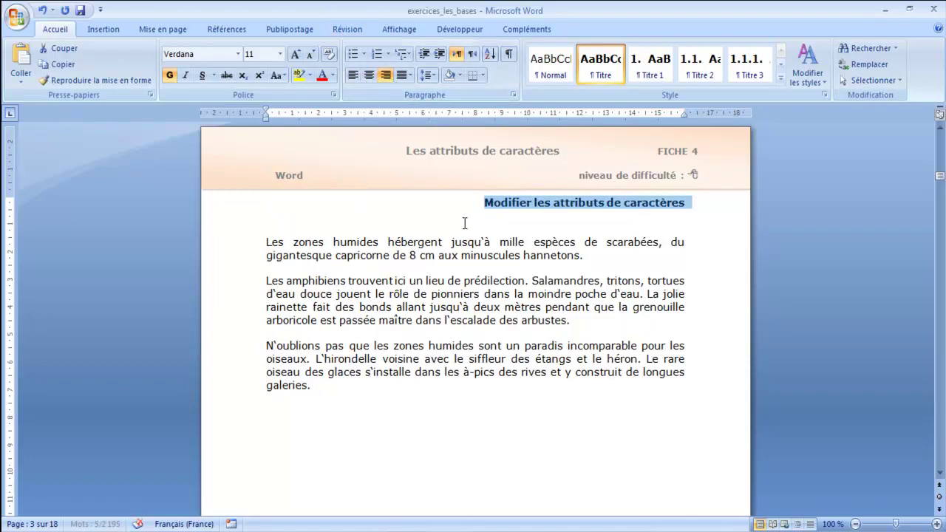
pyautogui.click(369, 76)
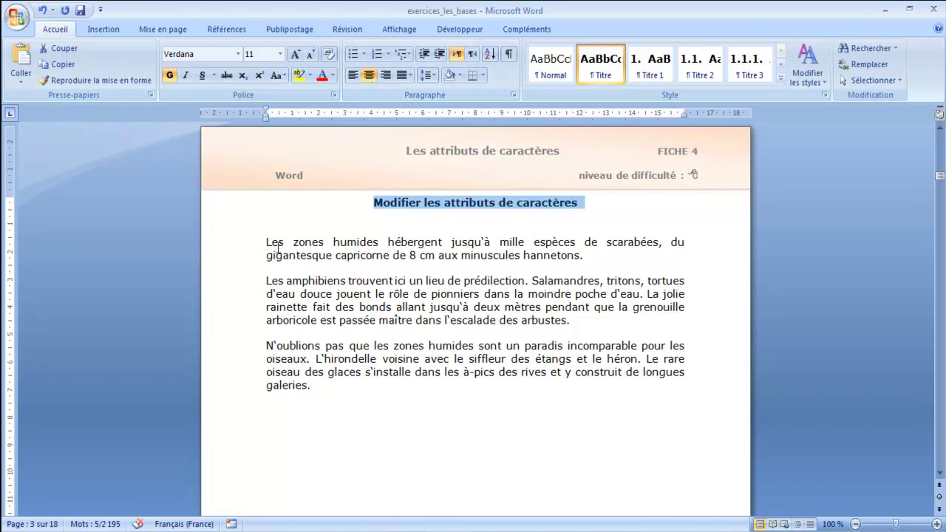
# Step: Try left, centre and right alignment on the second paragraph, then fully justify it
pyautogui.moveTo(265, 280); pyautogui.dragTo(570, 324)
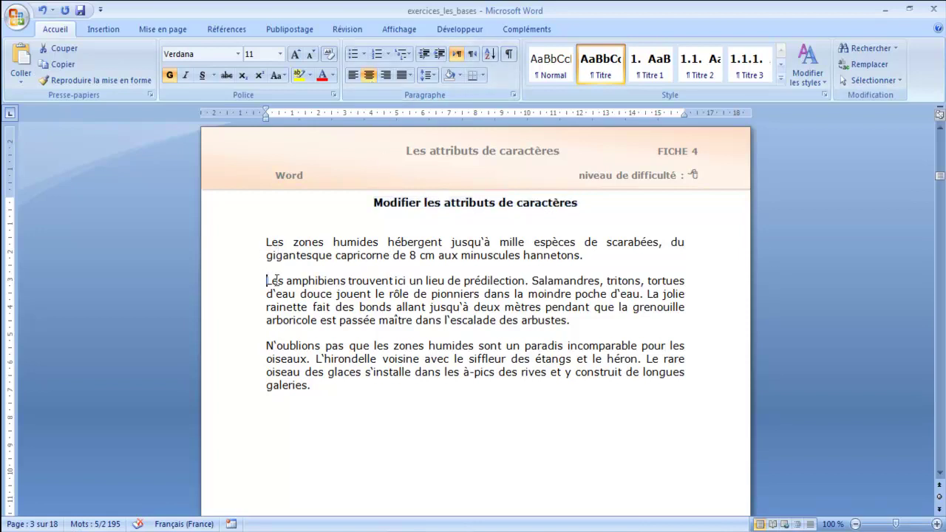
pyautogui.click(352, 78)
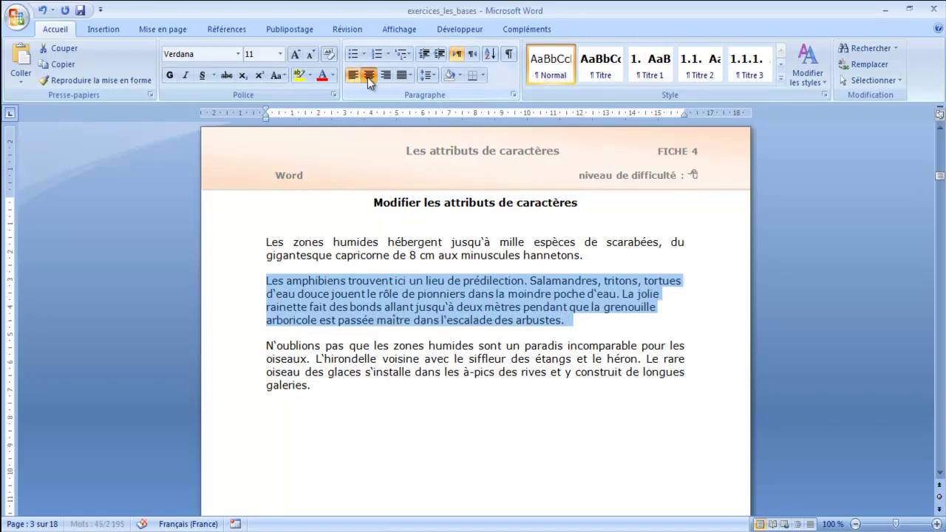
pyautogui.click(368, 76)
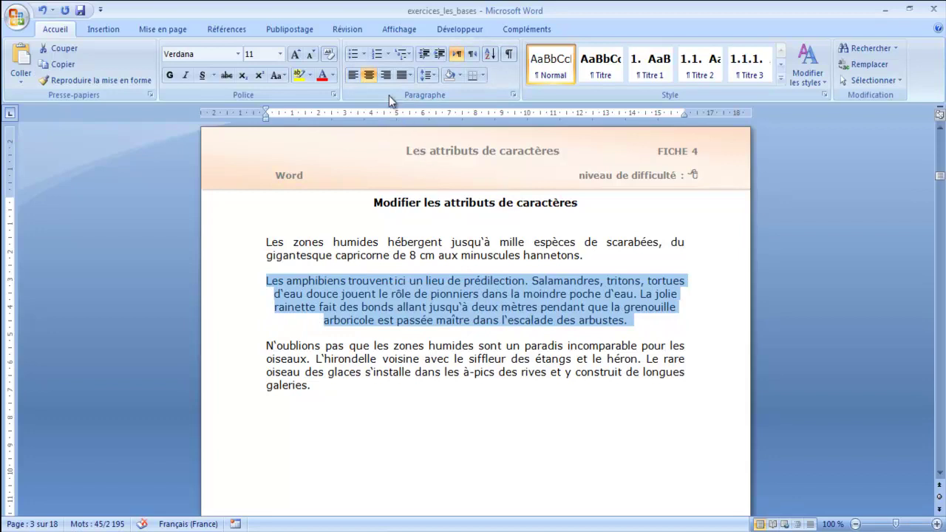
pyautogui.click(385, 75)
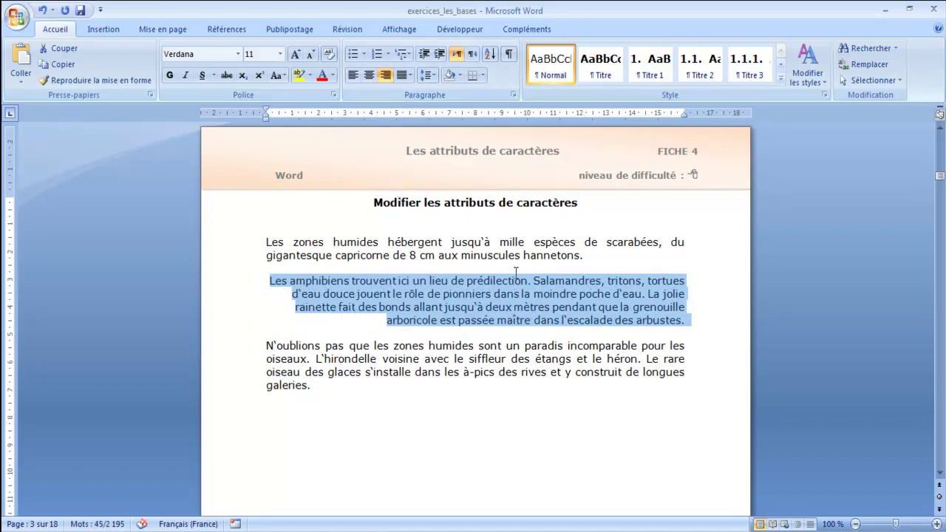
pyautogui.click(687, 319)
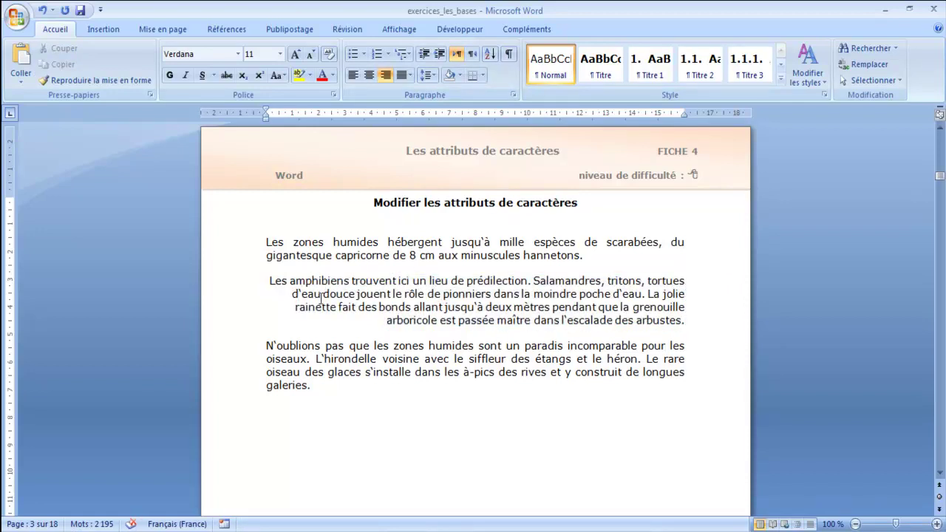
pyautogui.click(355, 76)
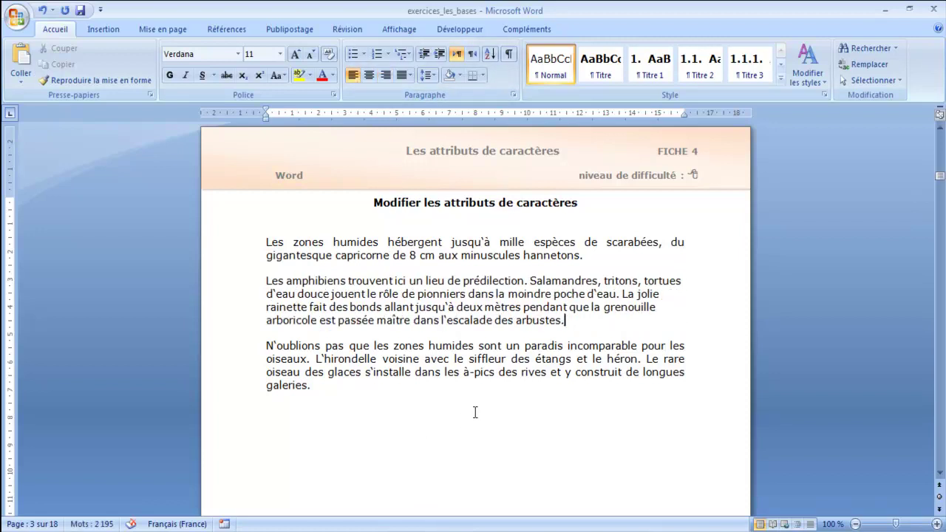
pyautogui.click(402, 77)
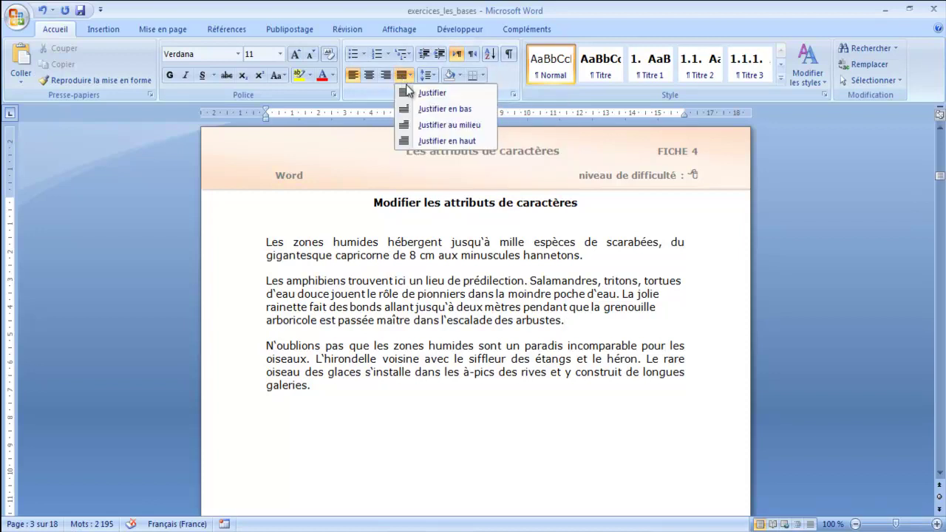
pyautogui.click(263, 278)
pyautogui.moveTo(264, 278)
pyautogui.mouseDown()
pyautogui.moveTo(462, 284)
pyautogui.moveTo(566, 319)
pyautogui.mouseUp()
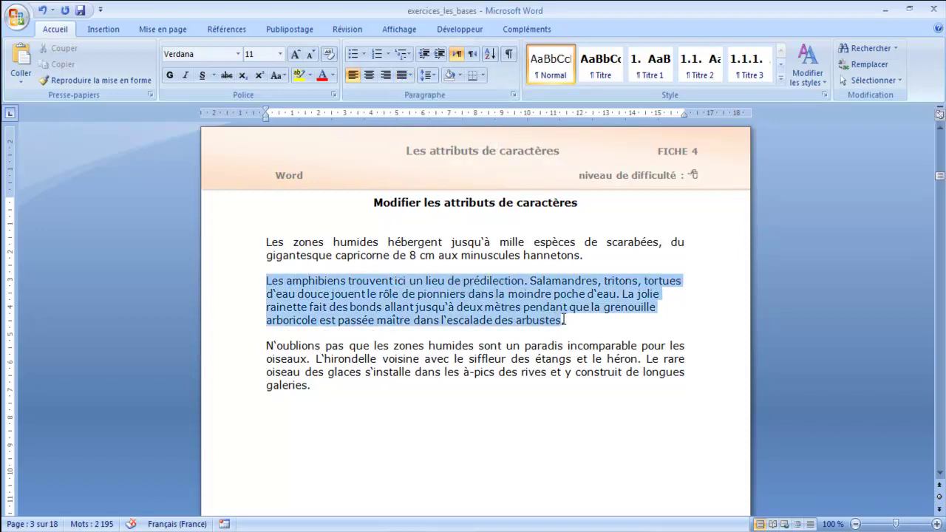
pyautogui.click(408, 76)
pyautogui.click(413, 93)
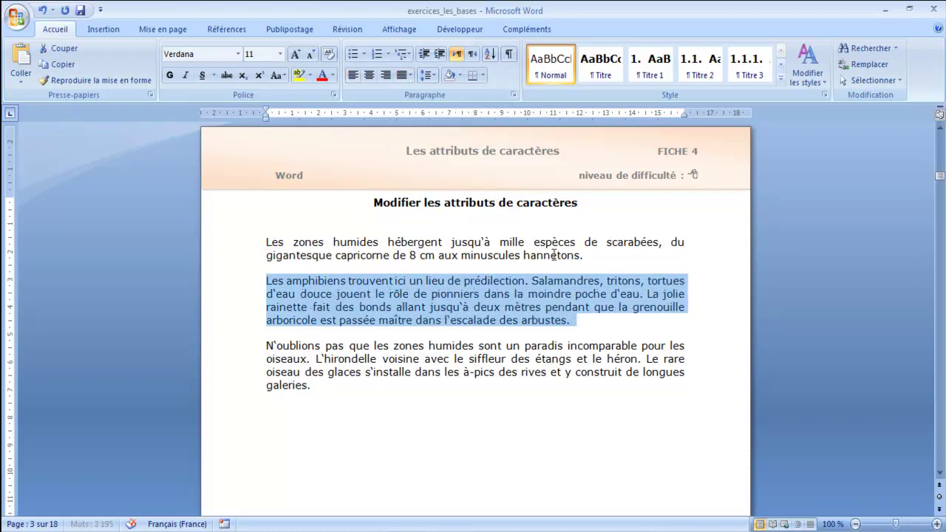
pyautogui.click(268, 281)
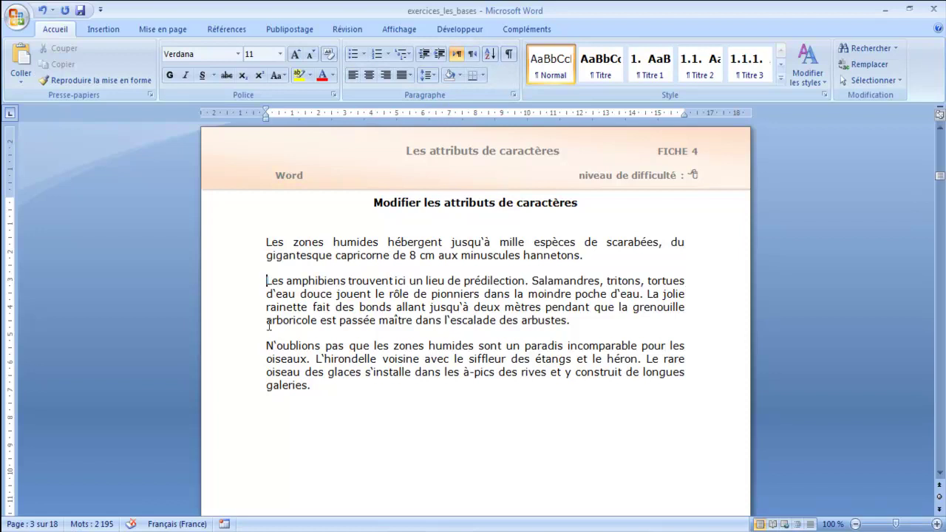
# Step: Retry centre and right alignment on the Les amphibiens paragraph, then justify it again
pyautogui.click(368, 75)
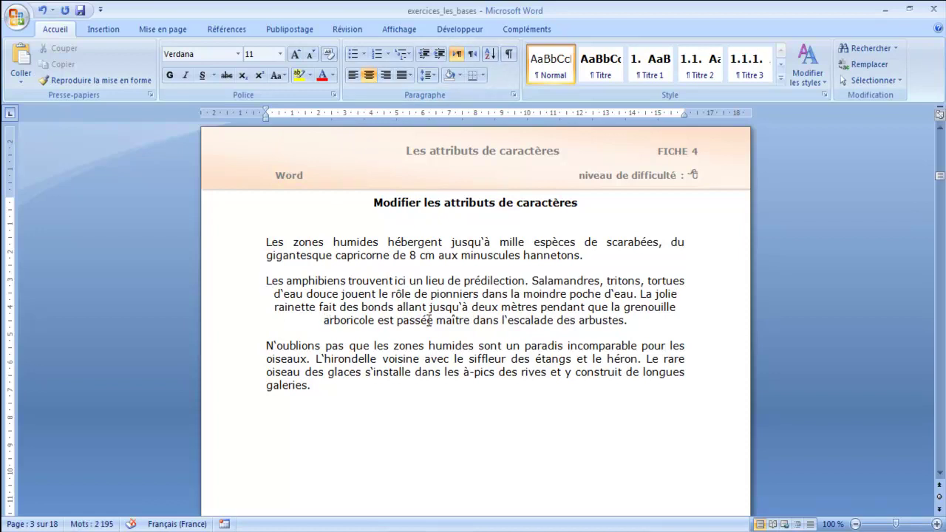
pyautogui.click(385, 75)
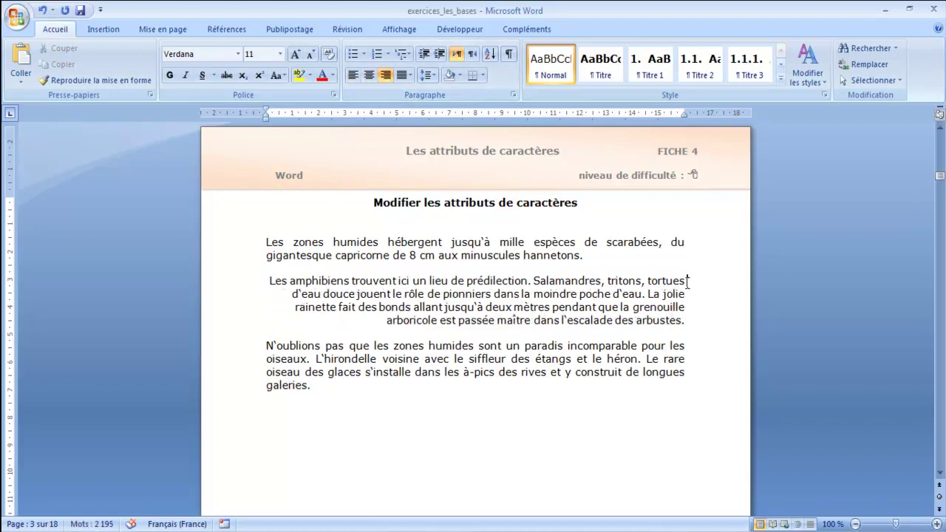
pyautogui.moveTo(686, 281); pyautogui.dragTo(688, 305)
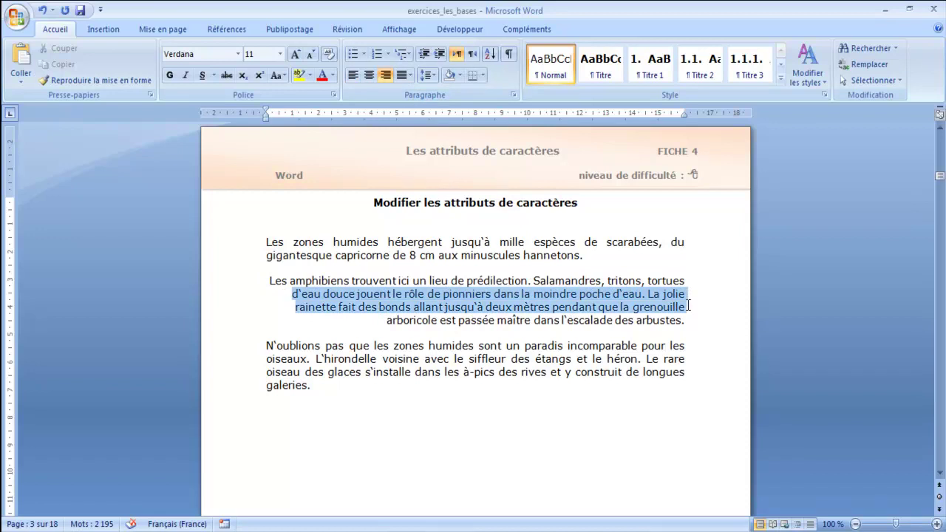
pyautogui.click(292, 294)
pyautogui.click(409, 75)
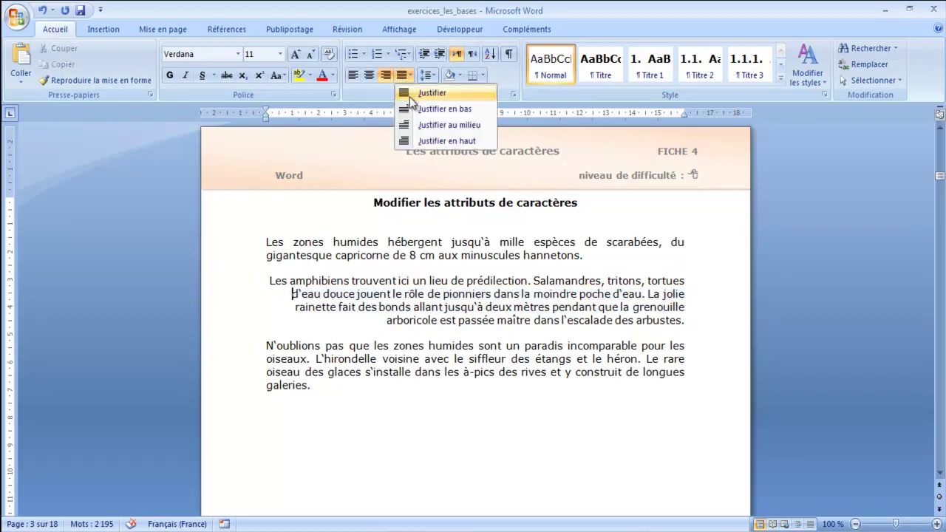
pyautogui.click(412, 95)
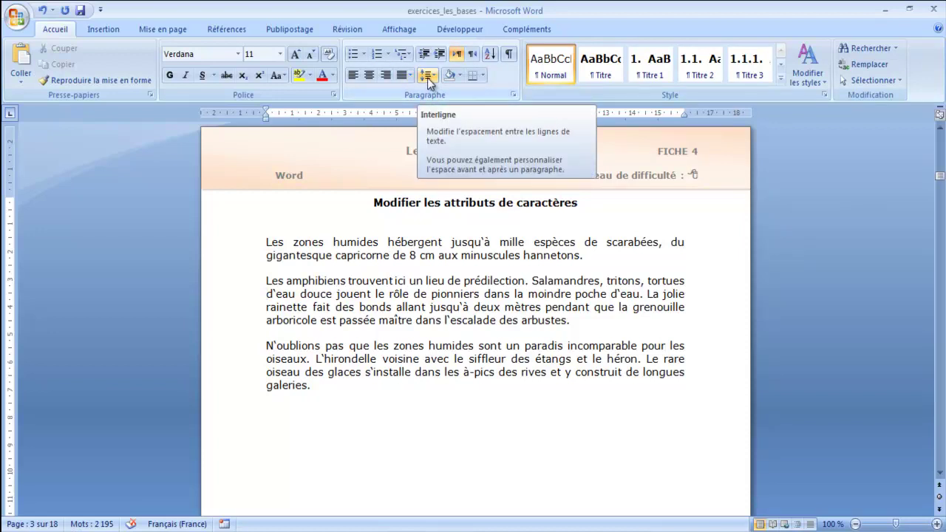
# Step: Give the Les amphibiens paragraph 1,15 line spacing after trying 1,5 and 3,0
pyautogui.click(268, 281)
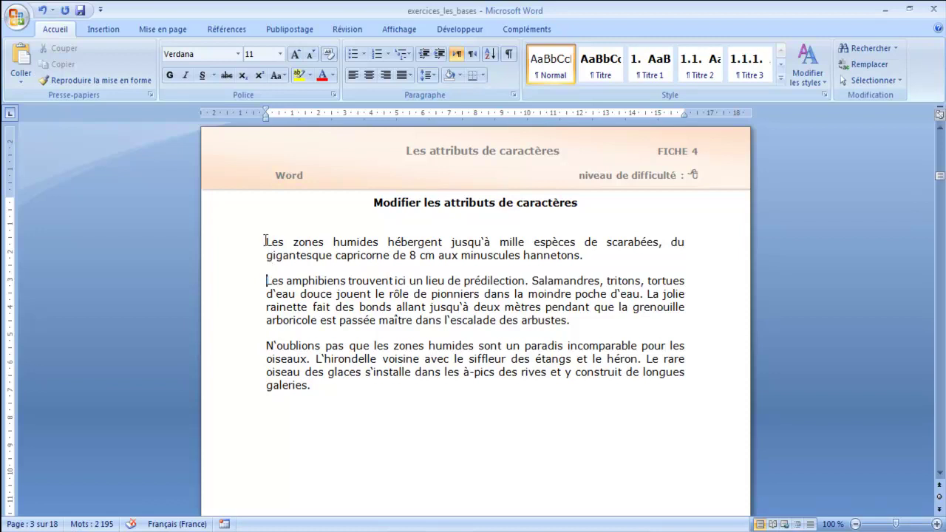
pyautogui.click(293, 359)
pyautogui.click(303, 371)
pyautogui.moveTo(266, 280); pyautogui.dragTo(581, 323)
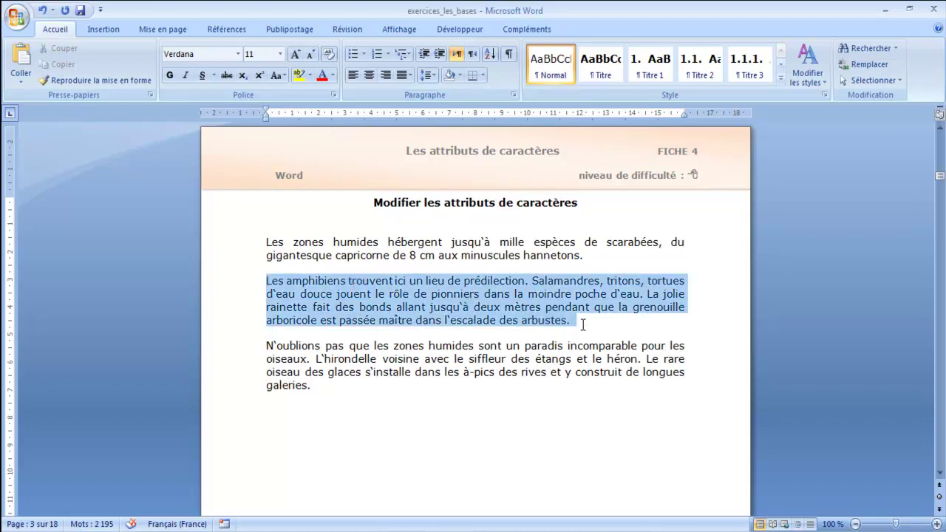
pyautogui.click(430, 74)
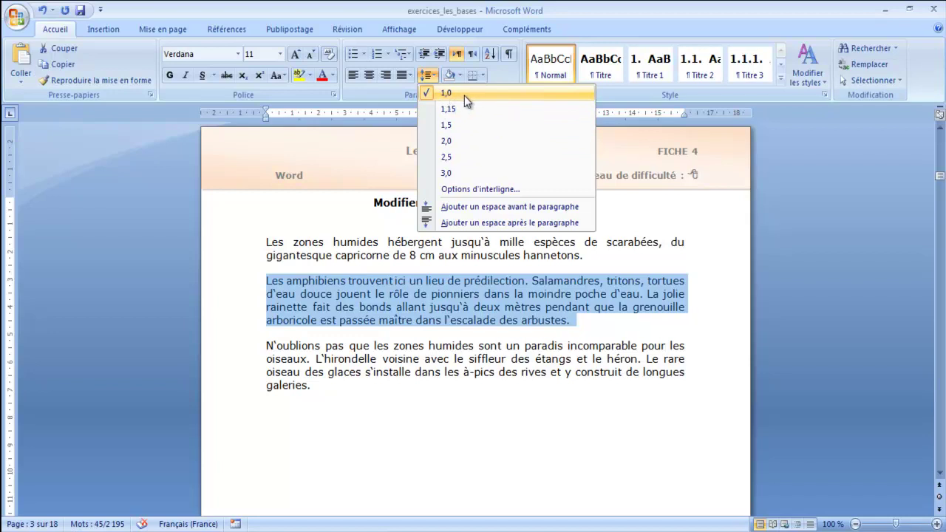
pyautogui.click(448, 125)
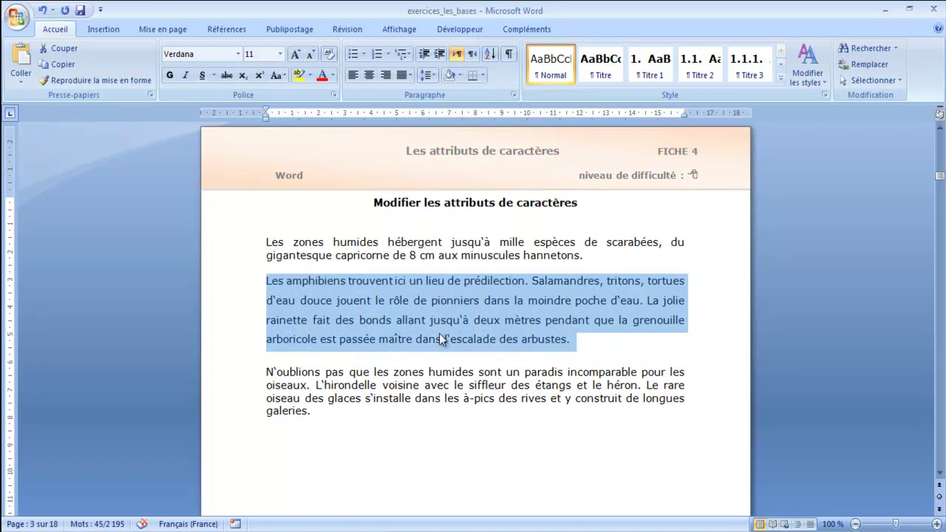
pyautogui.click(428, 75)
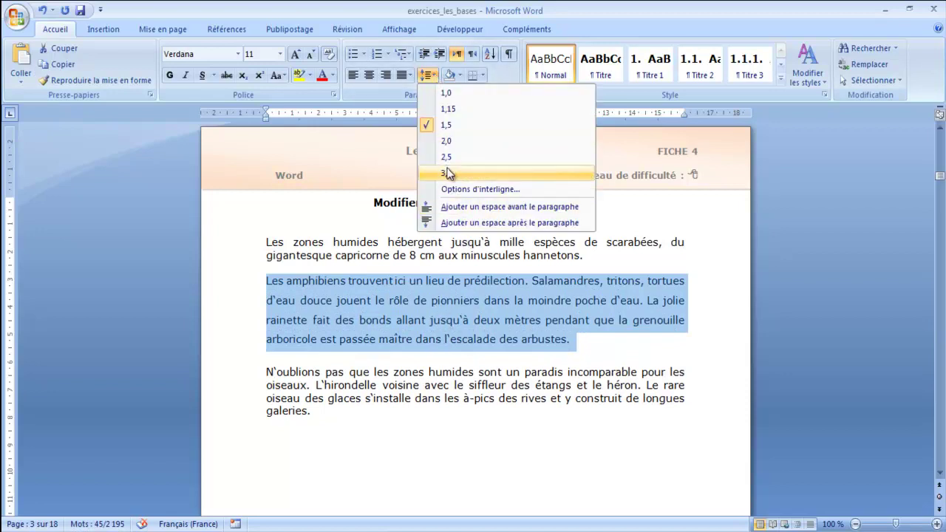
pyautogui.click(447, 173)
pyautogui.click(427, 75)
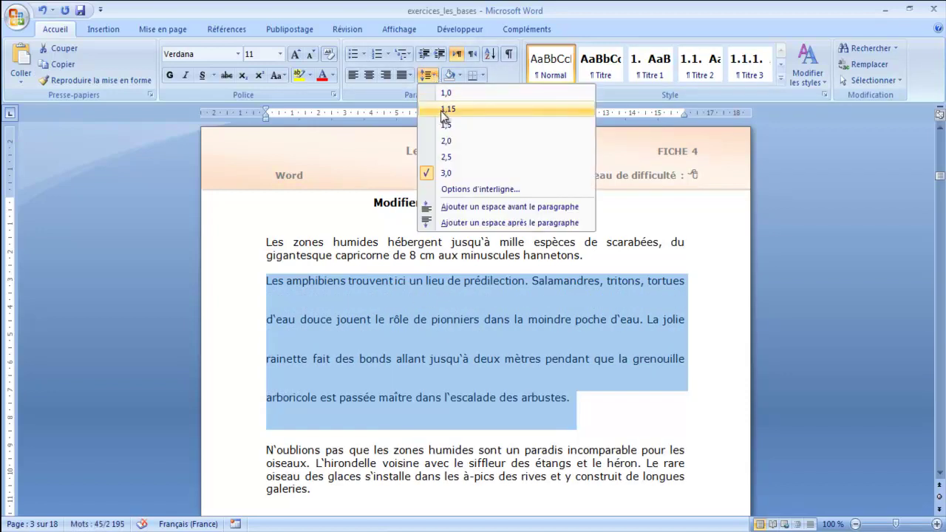
pyautogui.click(446, 93)
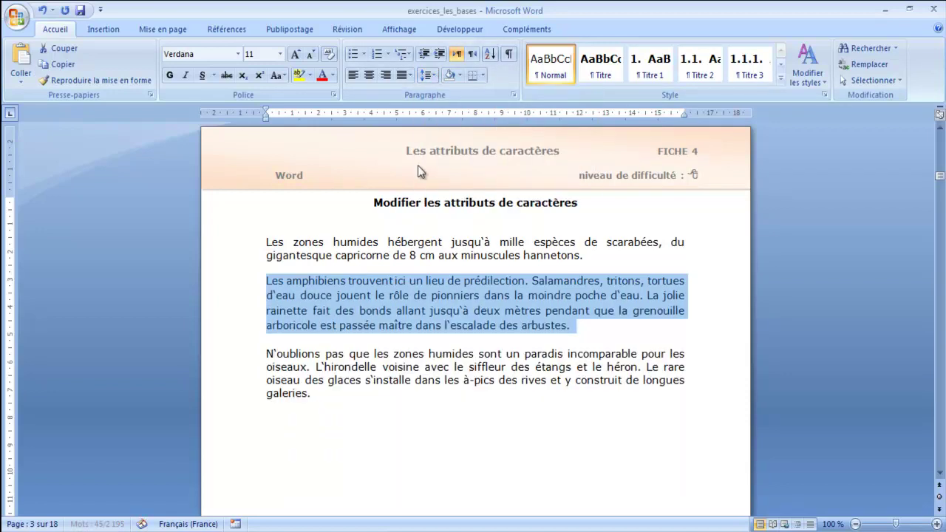
pyautogui.click(582, 327)
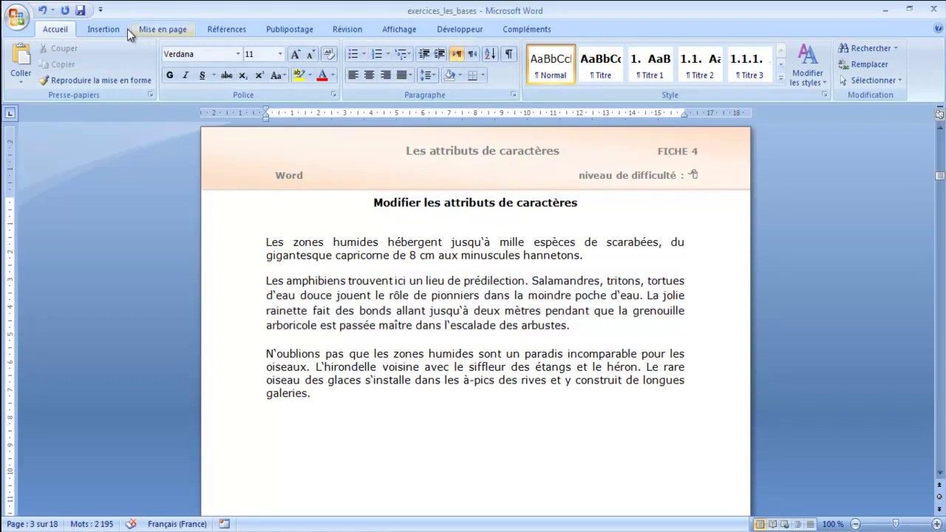
pyautogui.click(103, 29)
# Step: Jump to the interligne bookmark and close the Bookmark dialog
pyautogui.click(370, 65)
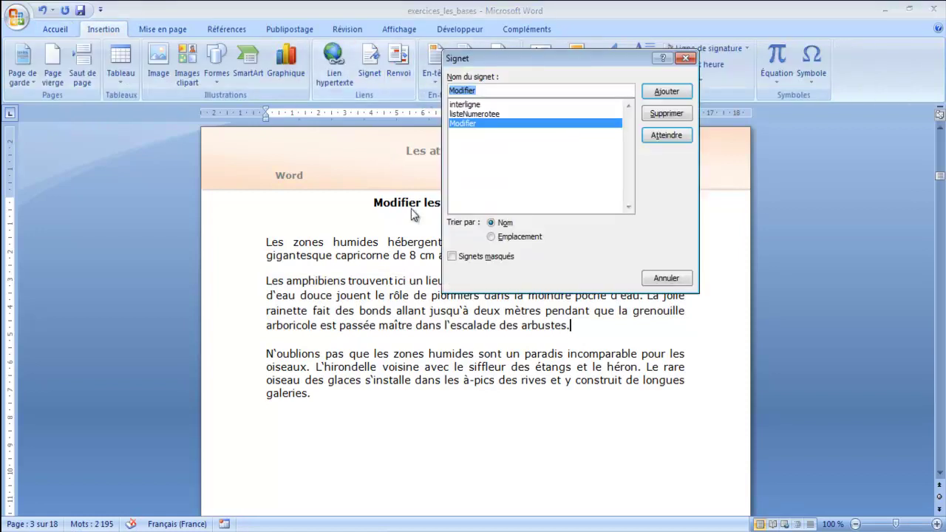
pyautogui.doubleClick(473, 105)
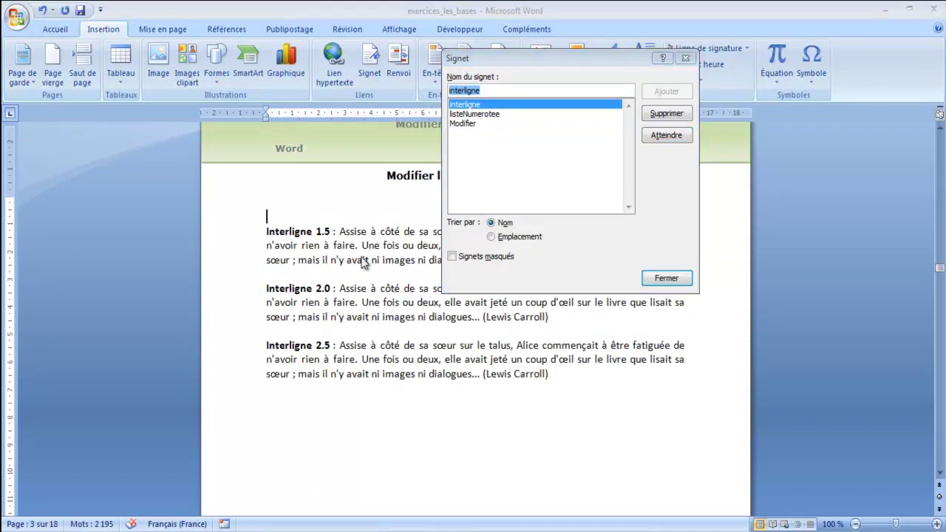
pyautogui.click(663, 278)
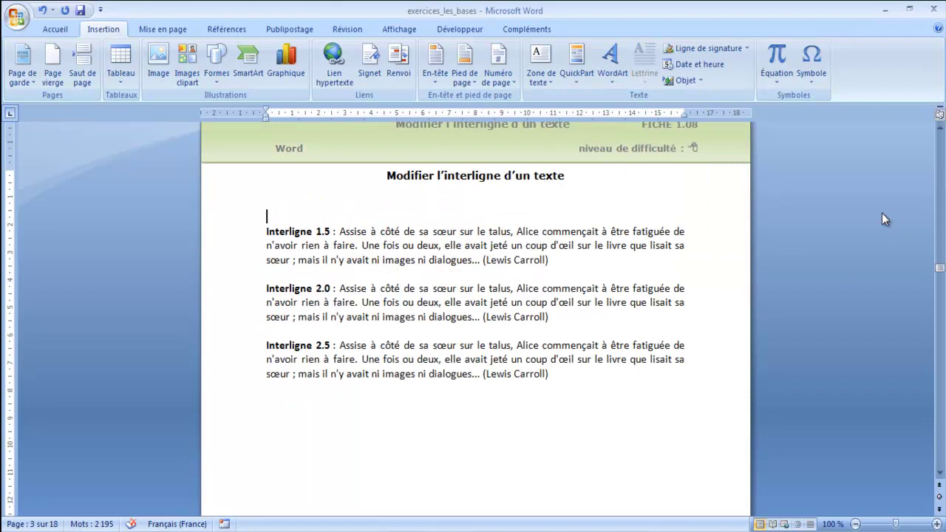
pyautogui.click(940, 131)
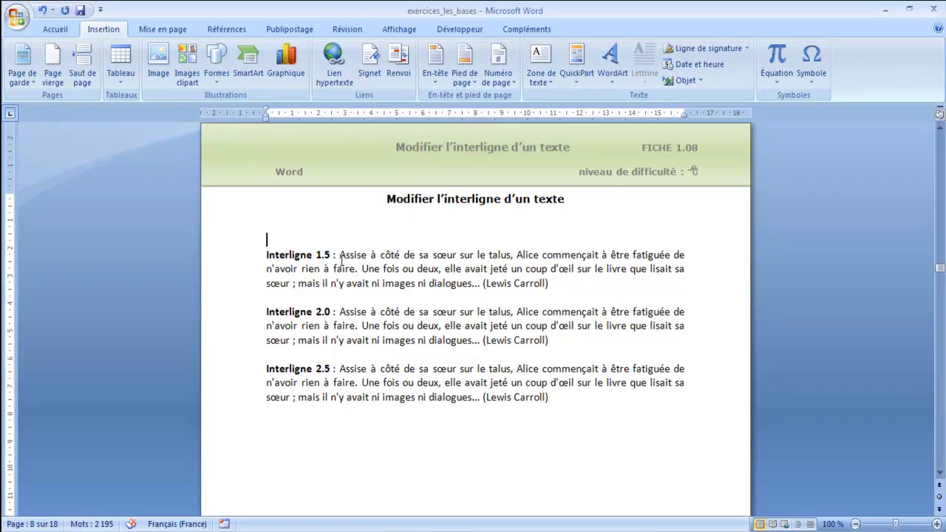
# Step: Set the Interligne paragraphs to 1.5, 2.0 and 2.5 line spacing respectively
pyautogui.moveTo(265, 255); pyautogui.dragTo(554, 284)
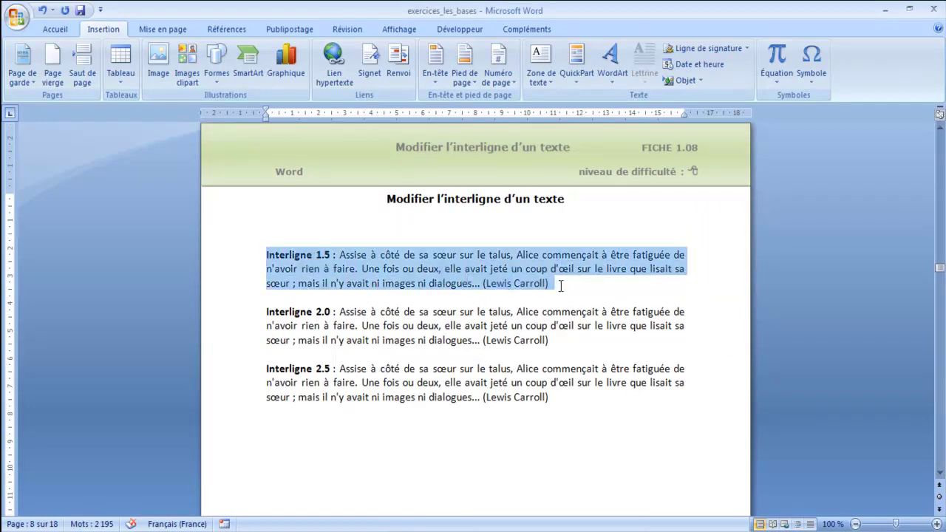
pyautogui.click(63, 29)
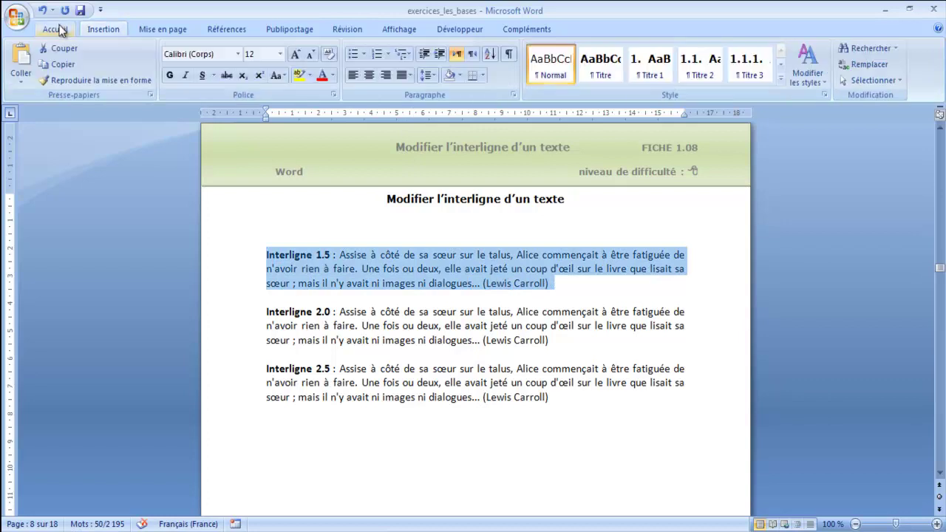
pyautogui.click(429, 75)
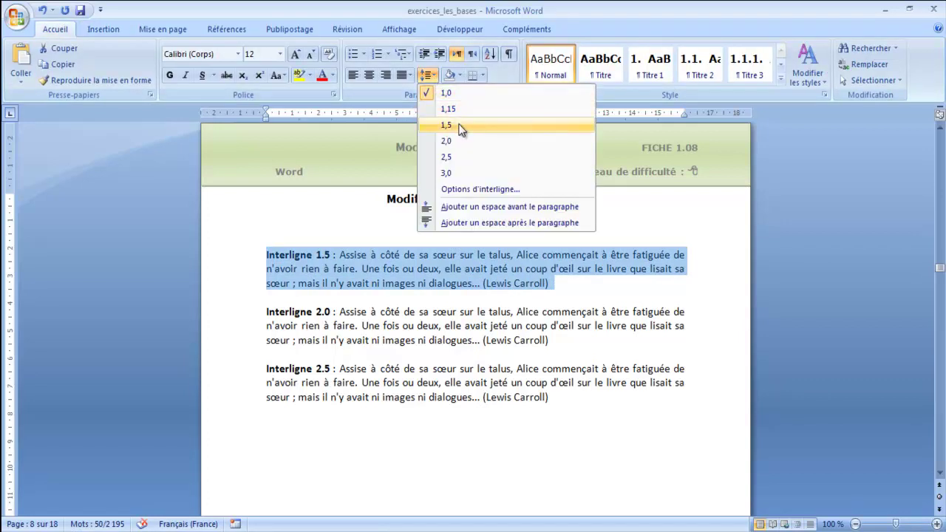
pyautogui.click(457, 124)
pyautogui.moveTo(268, 332); pyautogui.dragTo(563, 360)
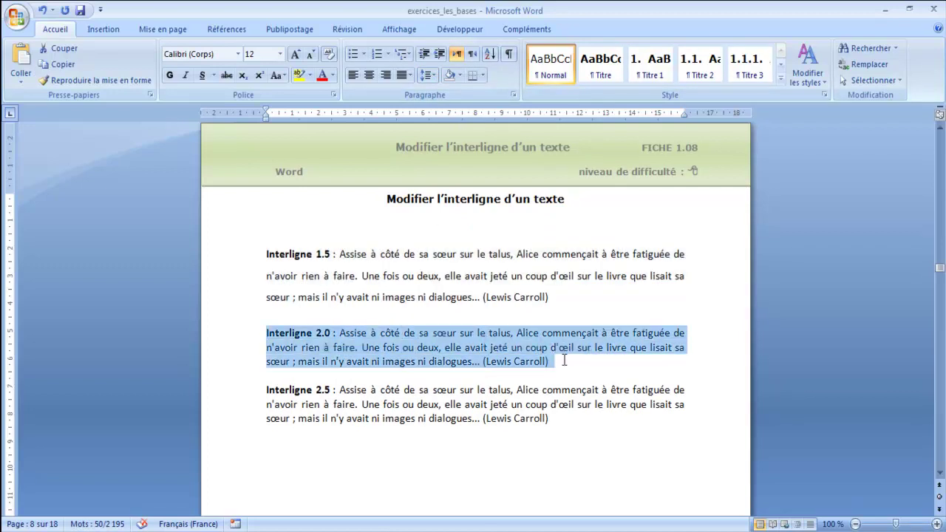
pyautogui.click(426, 76)
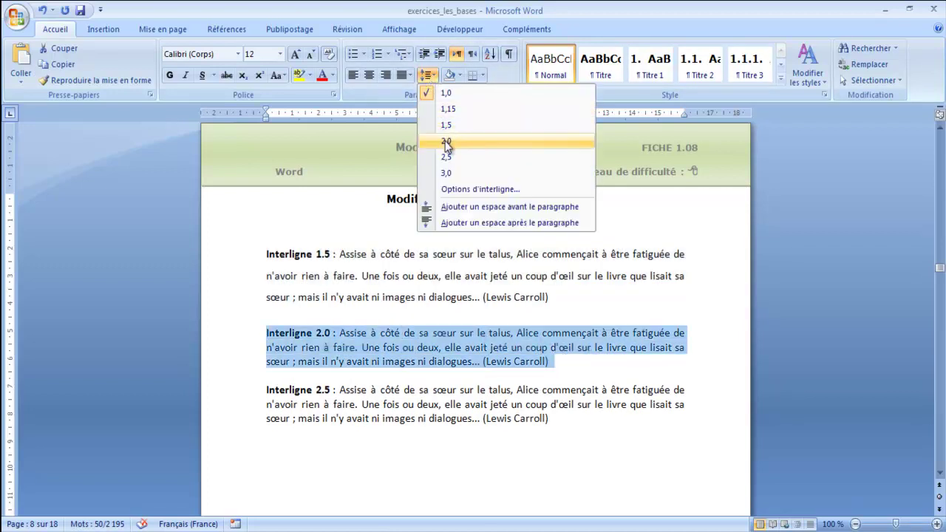
pyautogui.click(447, 141)
pyautogui.moveTo(265, 433); pyautogui.dragTo(553, 464)
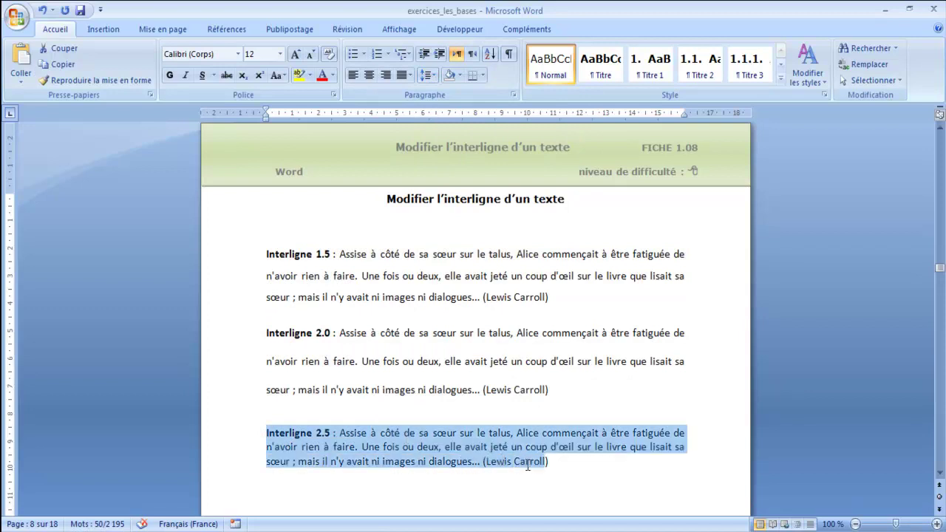
pyautogui.click(429, 75)
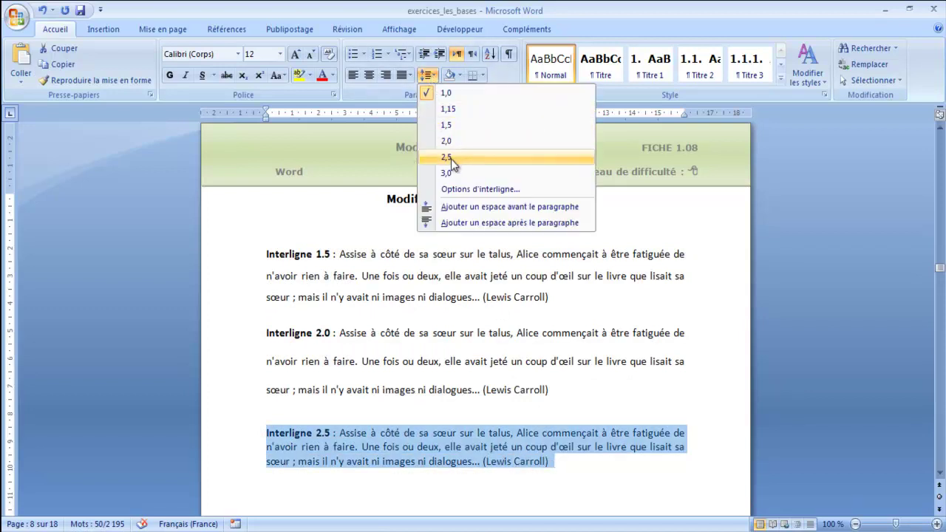
pyautogui.click(451, 157)
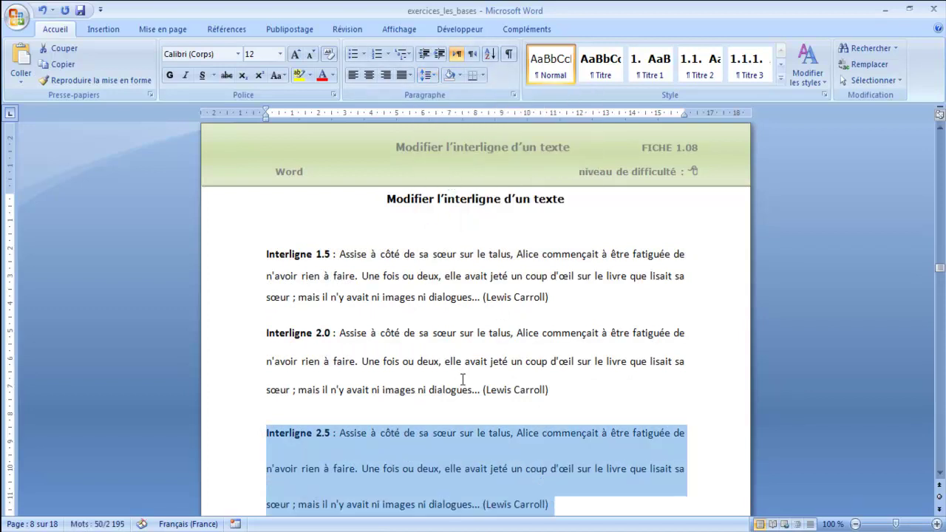
pyautogui.click(940, 473)
pyautogui.click(940, 473)
pyautogui.click(392, 233)
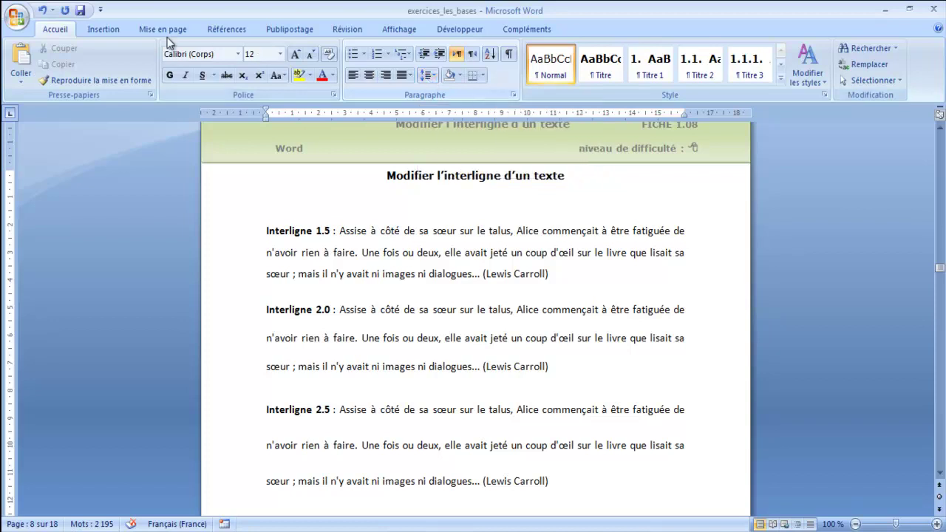
# Step: Jump via the Modifier bookmark back to the character-attributes exercise, returning to Accueil
pyautogui.click(102, 28)
pyautogui.click(372, 73)
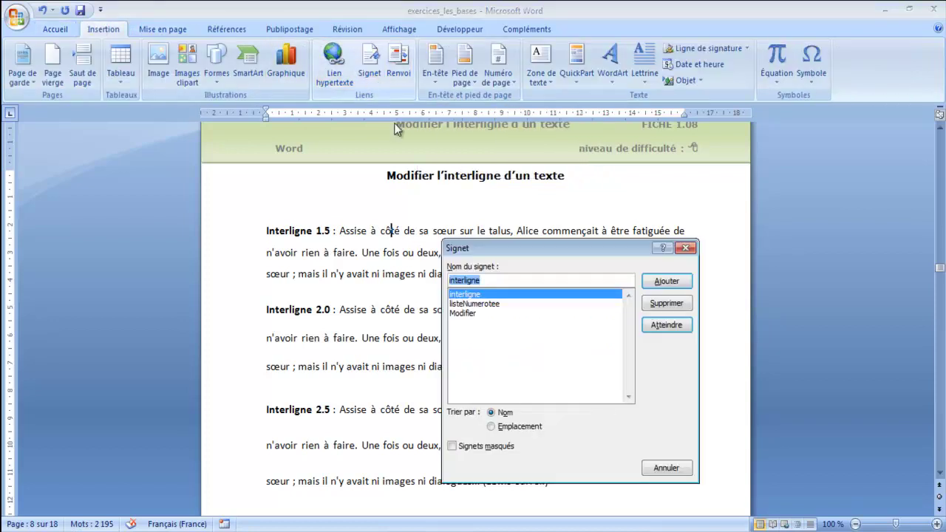
pyautogui.doubleClick(472, 313)
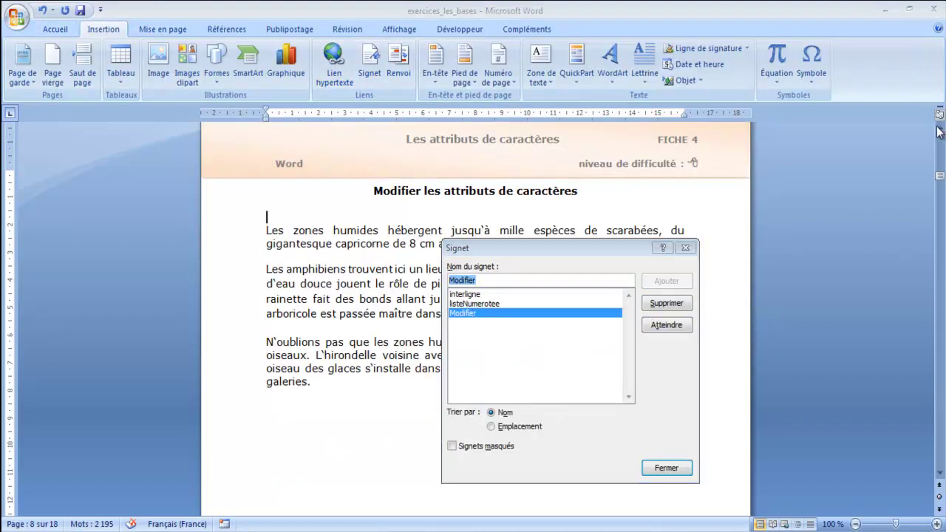
pyautogui.click(686, 247)
pyautogui.click(938, 130)
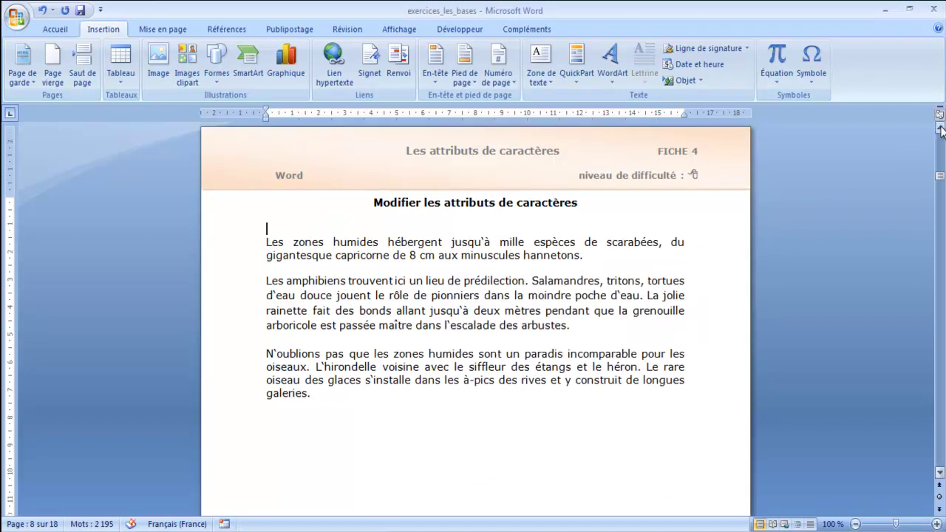
pyautogui.click(52, 29)
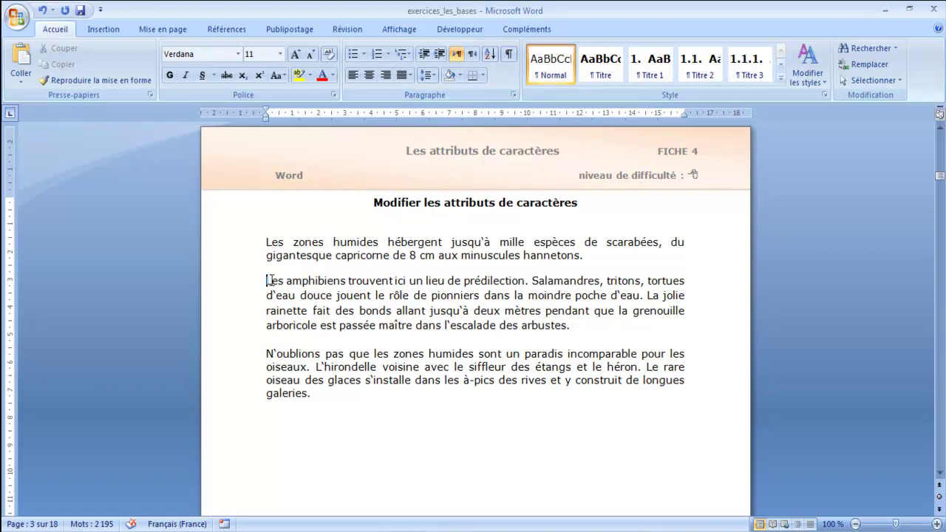
# Step: Open the shading palette for the amphibians paragraph, then close it without applying a colour
pyautogui.moveTo(267, 280); pyautogui.dragTo(575, 325)
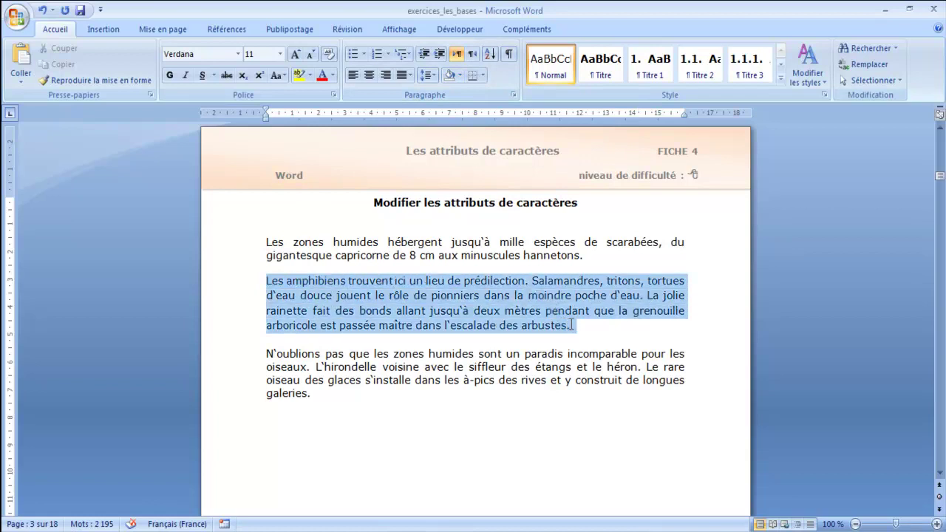
pyautogui.click(460, 76)
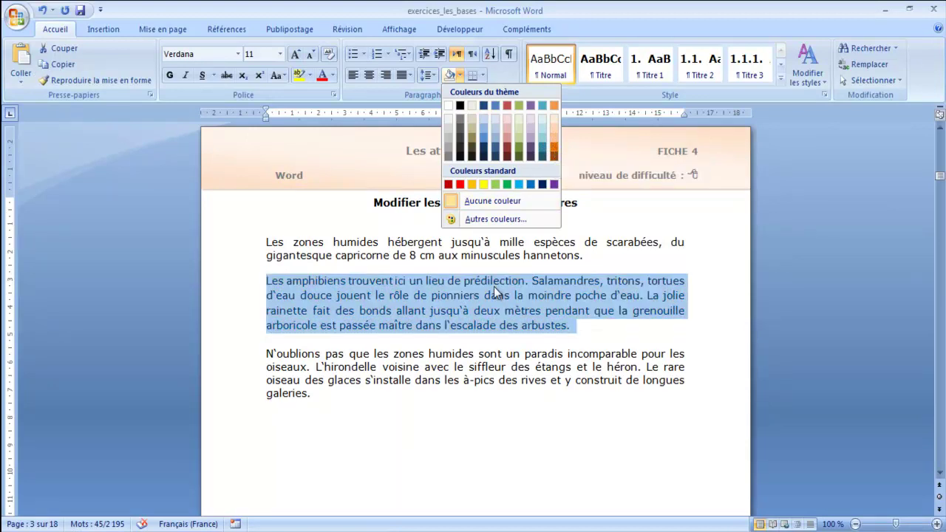
pyautogui.click(612, 328)
pyautogui.click(389, 357)
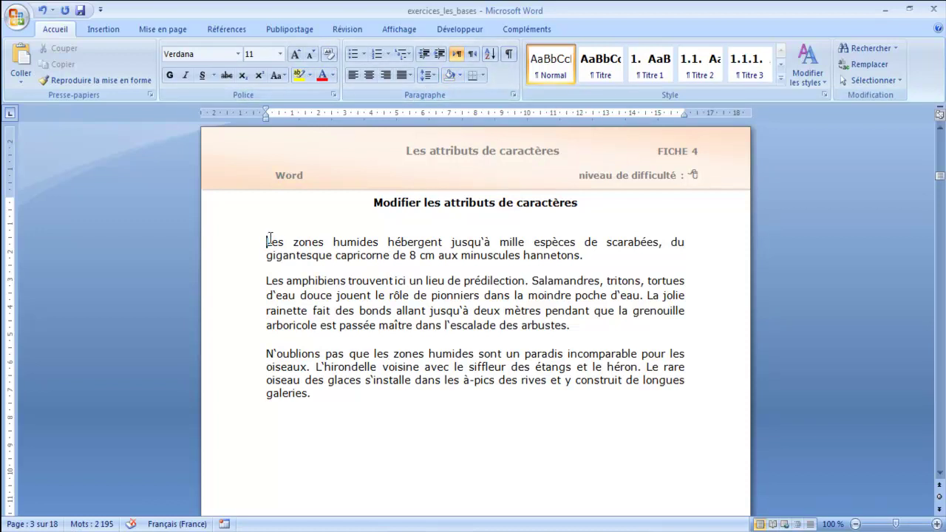
# Step: Colour the first paragraph about wetland beetles standard red
pyautogui.moveTo(267, 241); pyautogui.dragTo(592, 256)
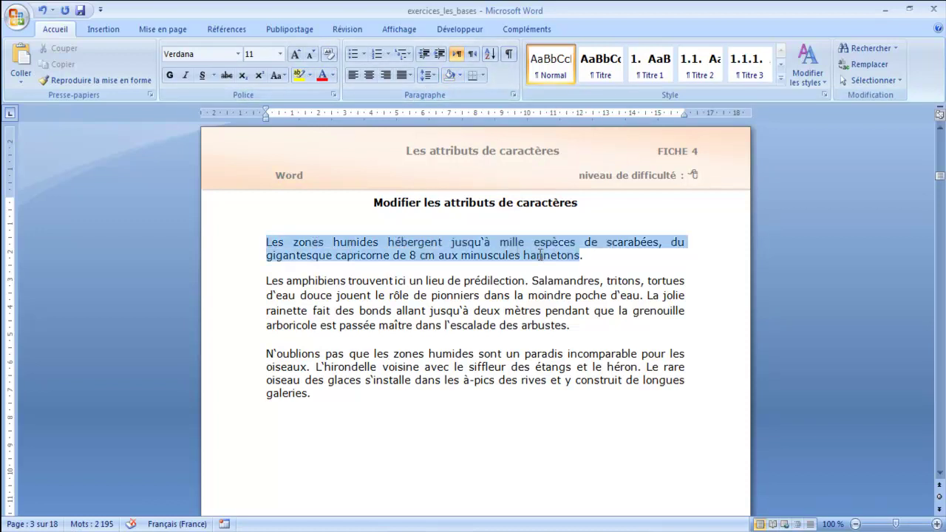
pyautogui.click(334, 77)
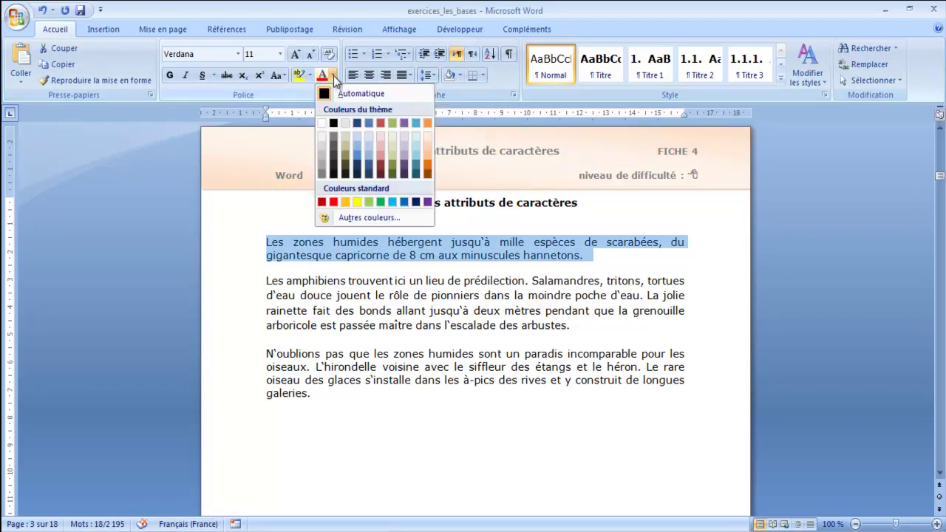
pyautogui.click(334, 202)
pyautogui.click(365, 281)
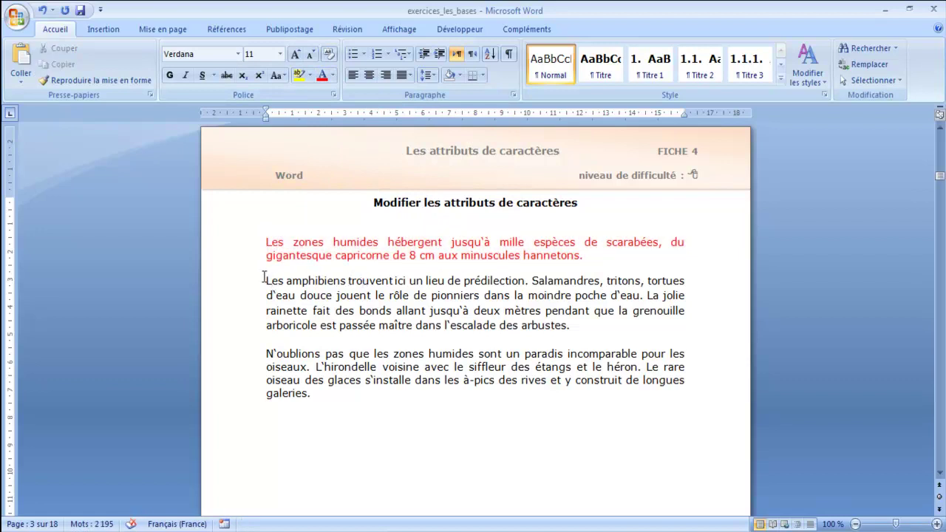
pyautogui.moveTo(264, 280); pyautogui.dragTo(576, 322)
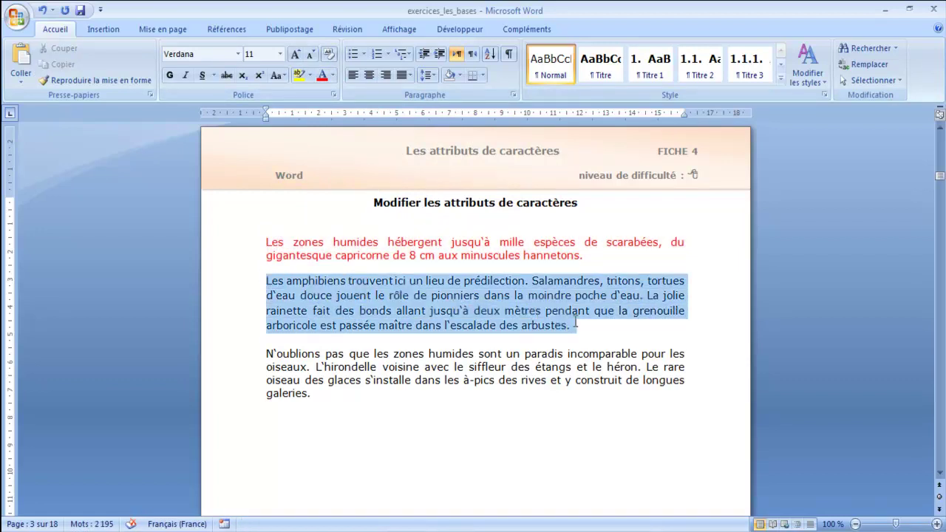
# Step: Give the amphibians paragraph 1,5 line spacing and a bright green highlight
pyautogui.click(427, 74)
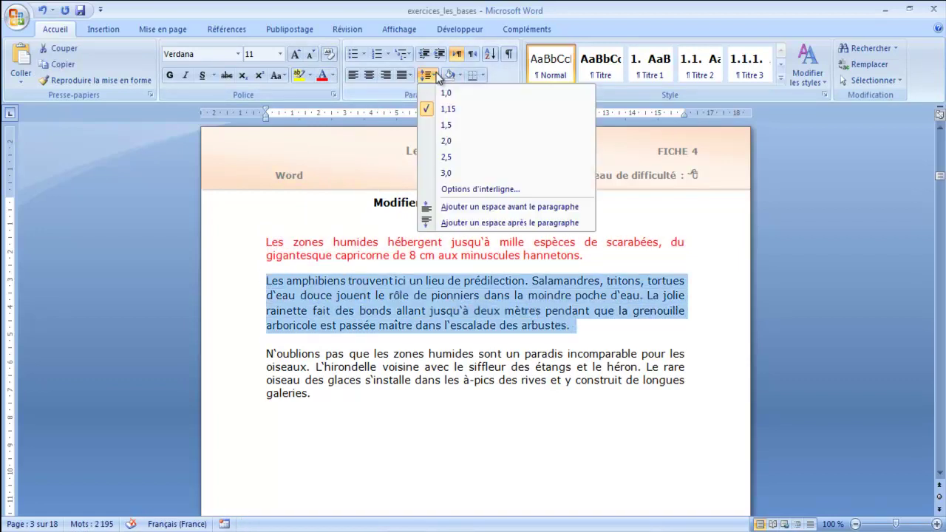
pyautogui.click(447, 125)
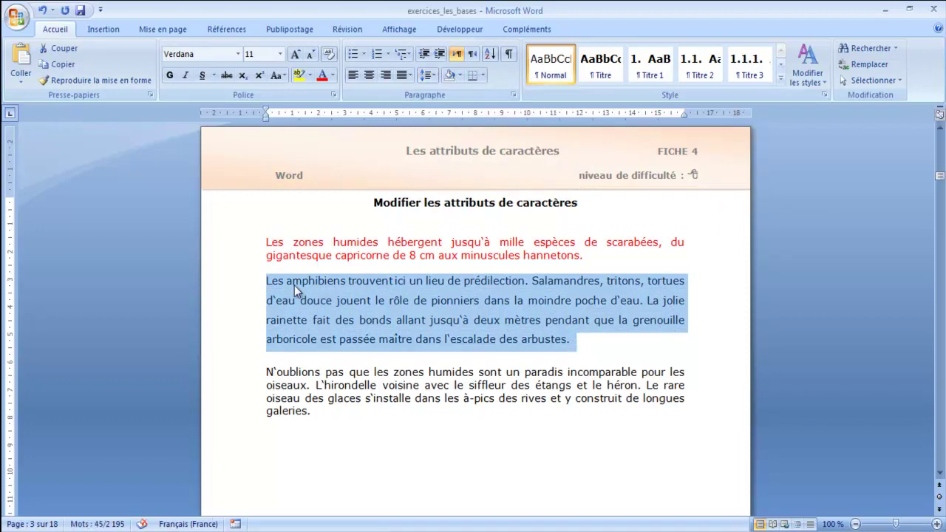
pyautogui.click(310, 76)
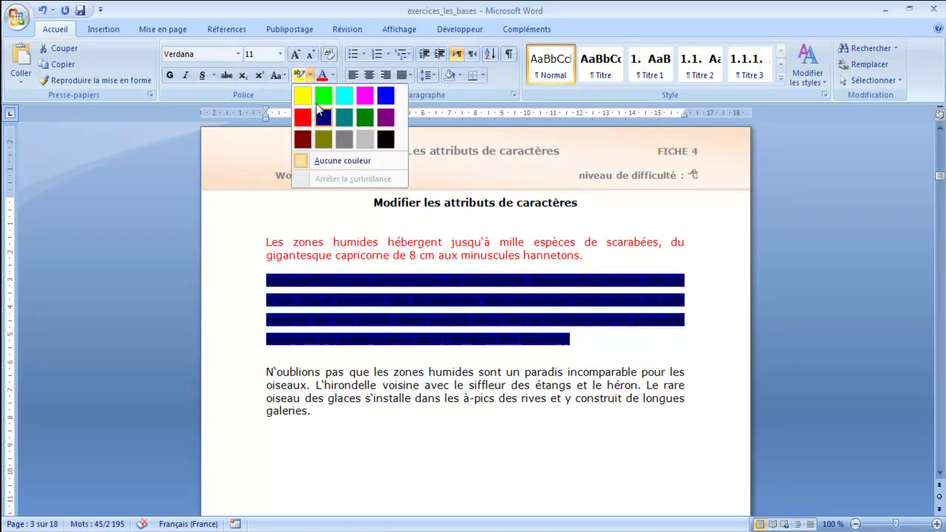
pyautogui.click(323, 96)
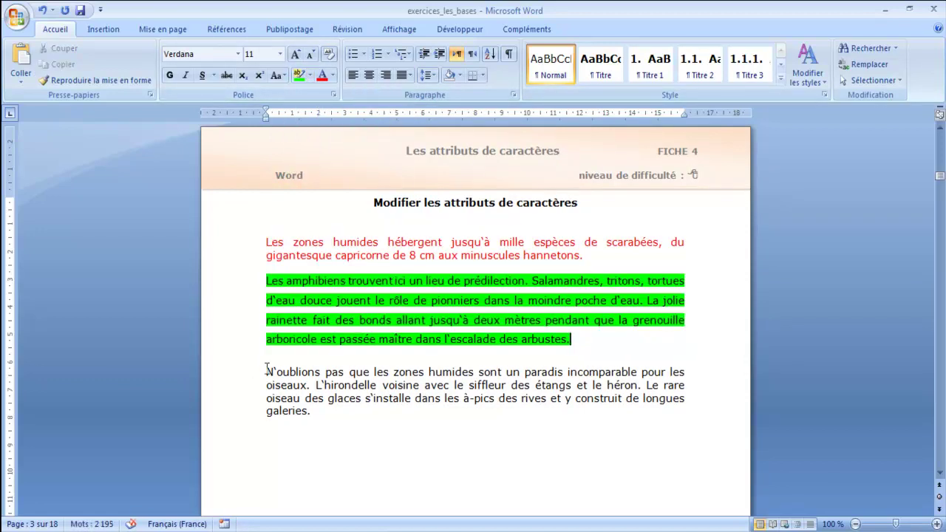
# Step: Give the N'oublions paragraph 1,5 line spacing and light green shading
pyautogui.moveTo(266, 371); pyautogui.dragTo(318, 413)
pyautogui.click(431, 77)
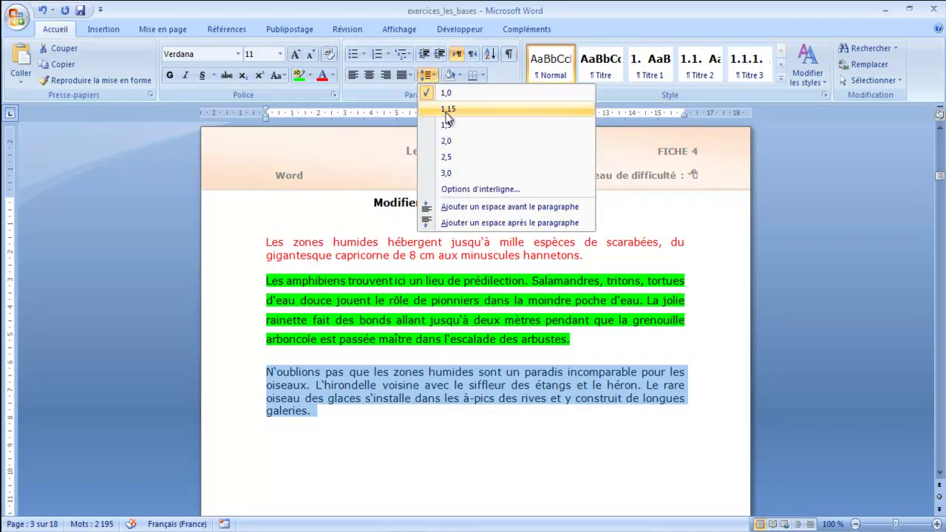
pyautogui.click(447, 126)
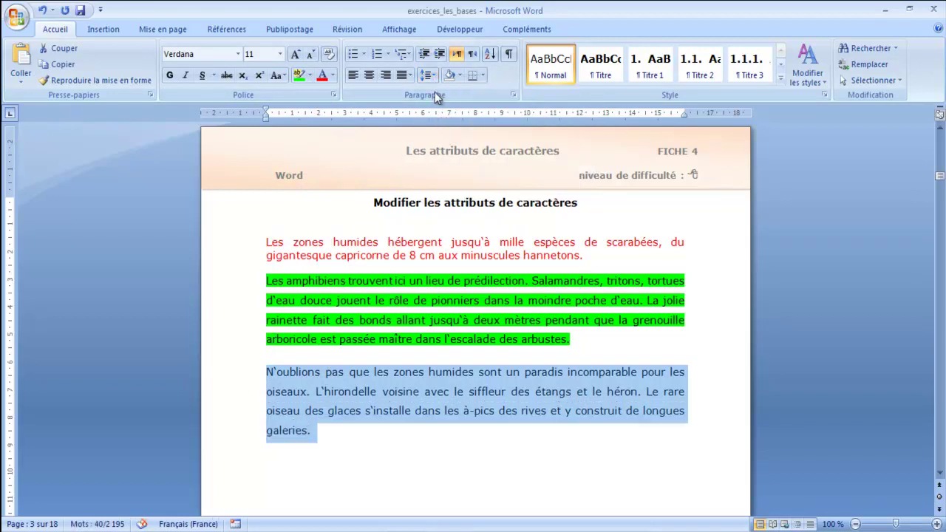
pyautogui.click(459, 76)
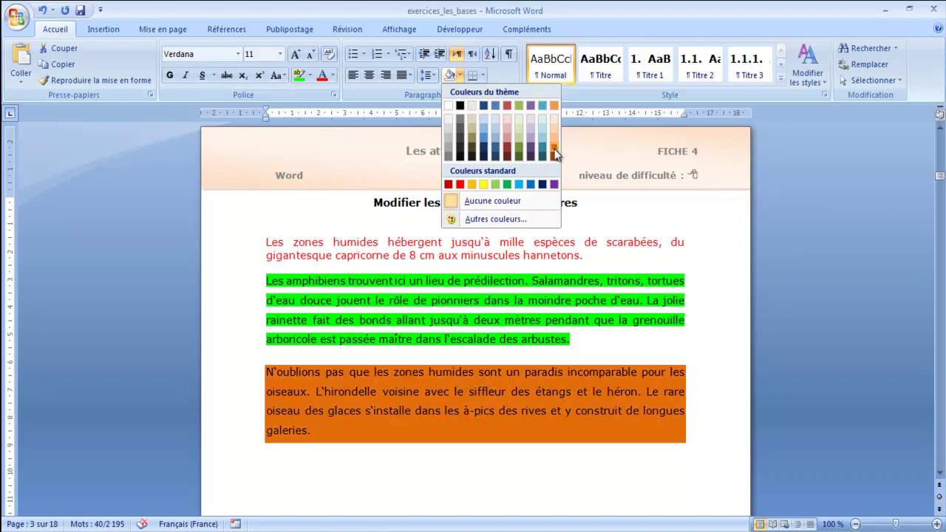
pyautogui.click(494, 183)
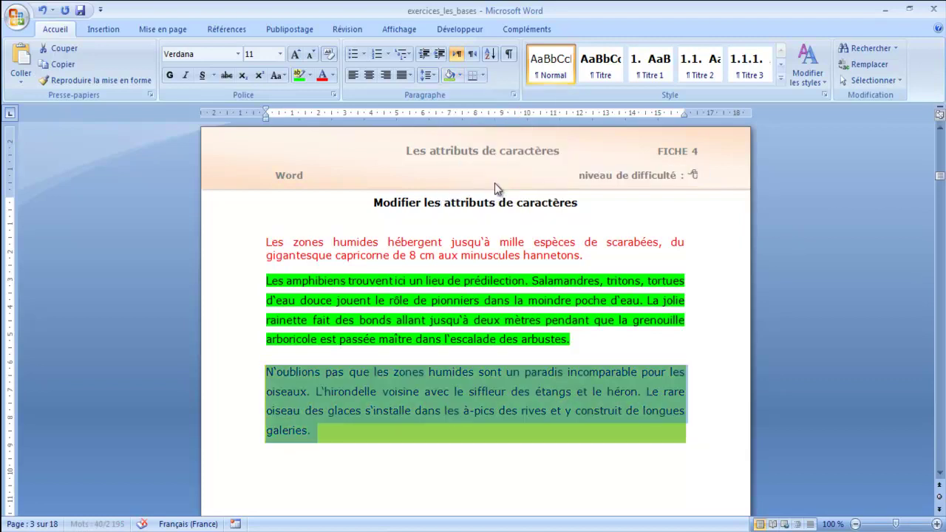
pyautogui.click(433, 467)
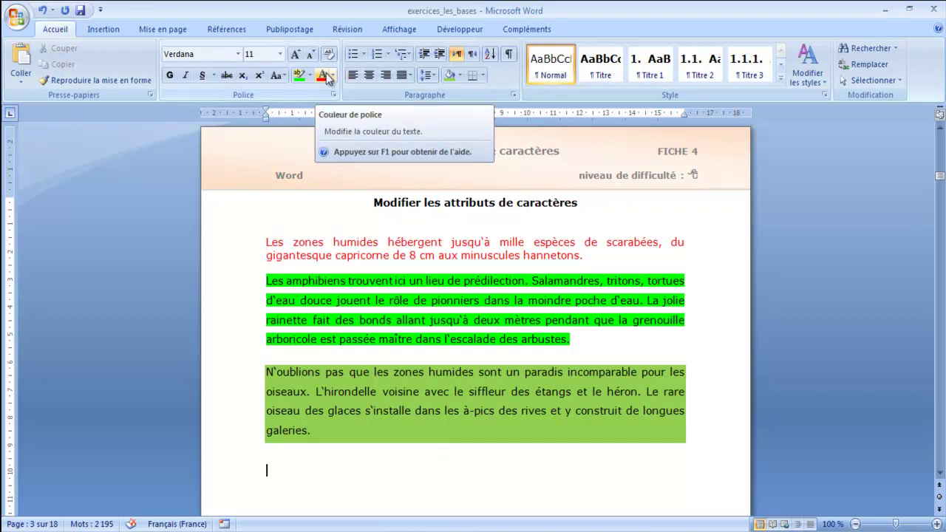
pyautogui.moveTo(266, 242); pyautogui.dragTo(557, 258)
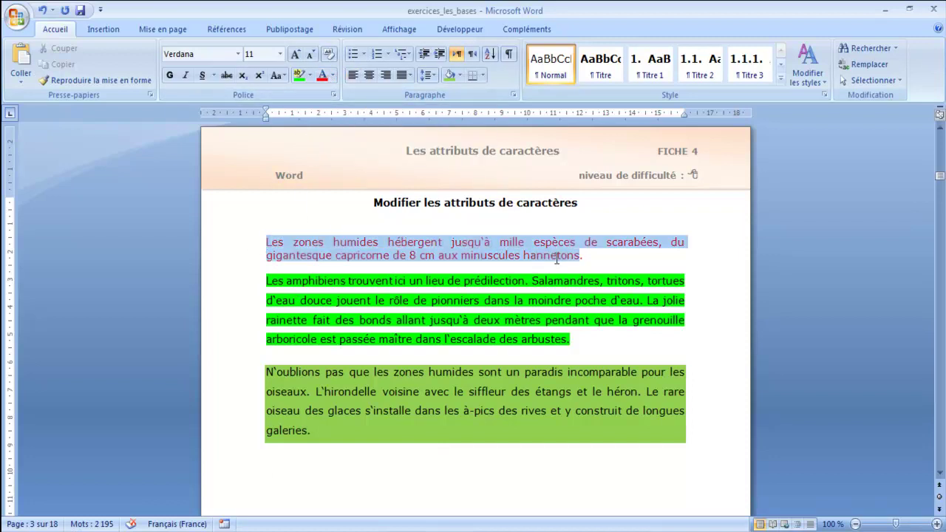
pyautogui.click(267, 280)
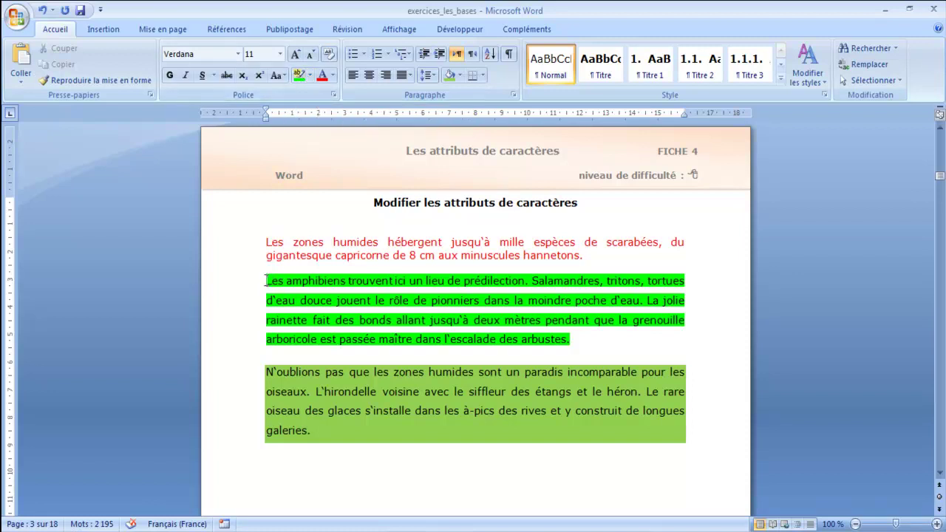
pyautogui.moveTo(266, 281)
pyautogui.mouseDown()
pyautogui.moveTo(533, 343)
pyautogui.moveTo(570, 340)
pyautogui.mouseUp()
pyautogui.click(577, 339)
pyautogui.click(311, 76)
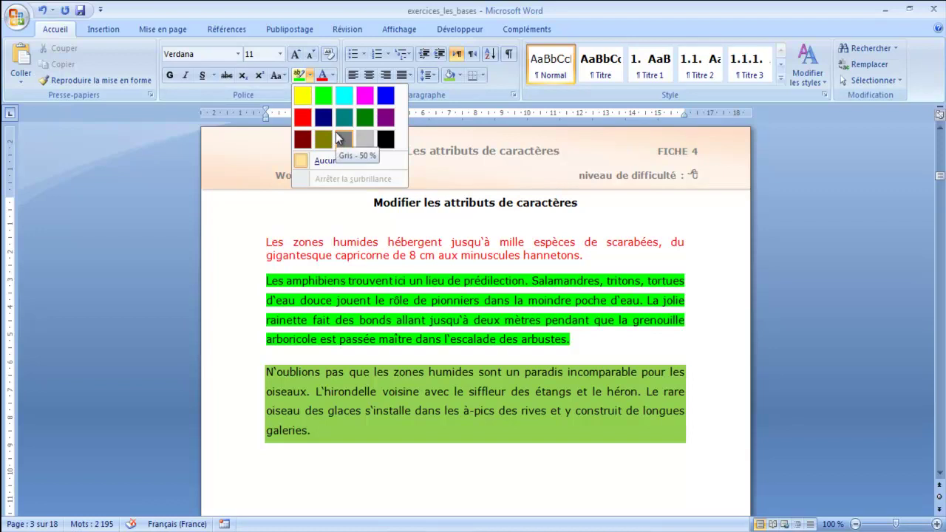
pyautogui.click(577, 340)
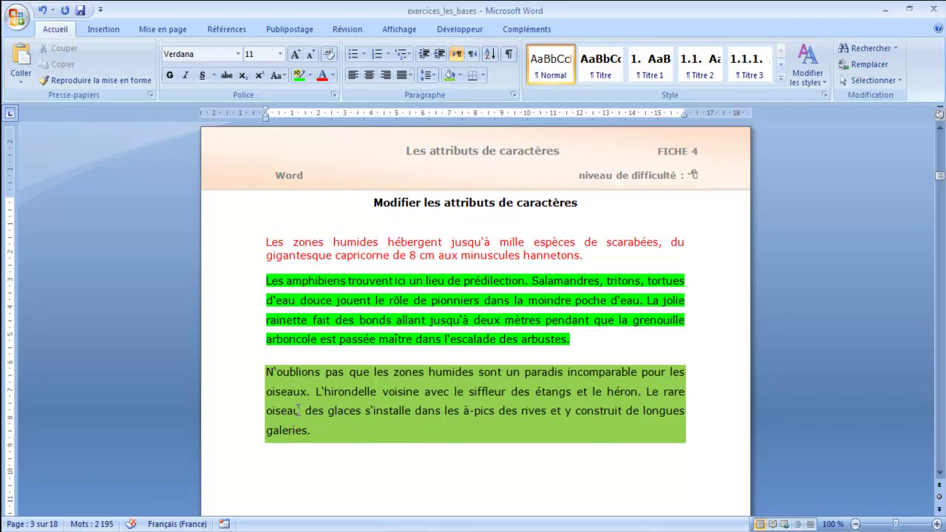
pyautogui.click(314, 432)
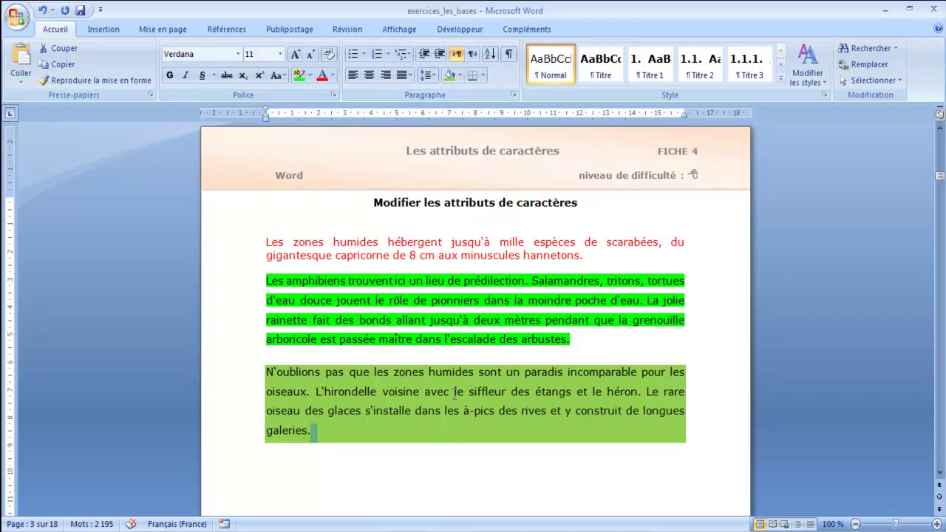
# Step: Undo repeatedly to remove the red text, green highlight, light-green shading and spacing changes
pyautogui.click(43, 11)
pyautogui.click(42, 11)
pyautogui.click(42, 10)
pyautogui.click(42, 10)
pyautogui.click(42, 10)
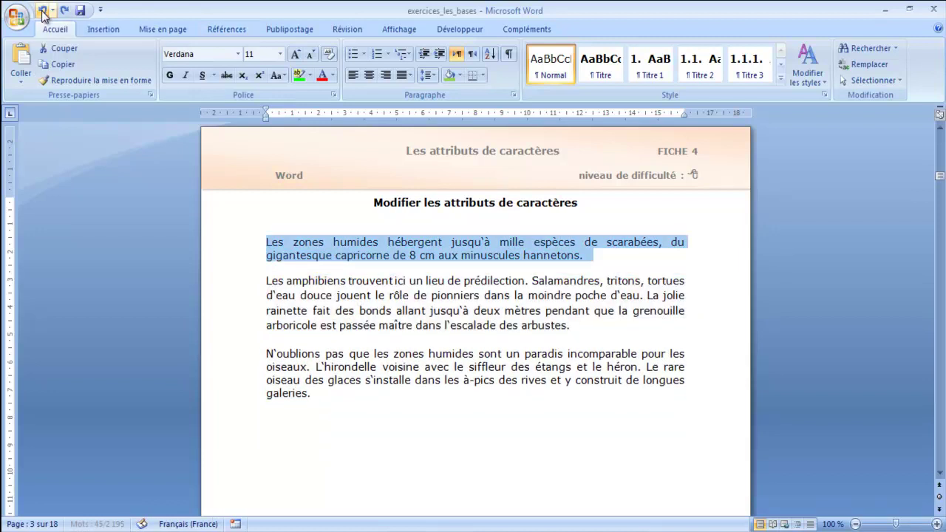
pyautogui.click(42, 10)
pyautogui.click(64, 11)
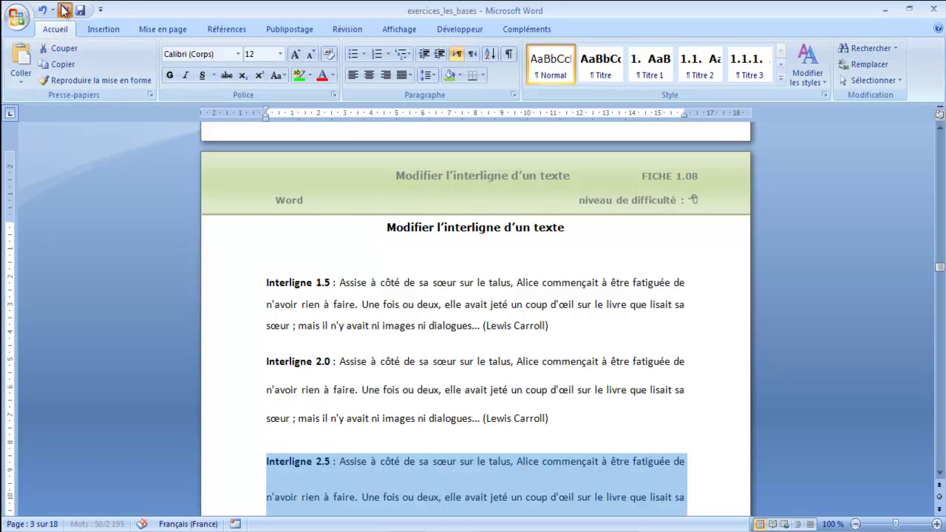
pyautogui.click(64, 10)
pyautogui.click(42, 10)
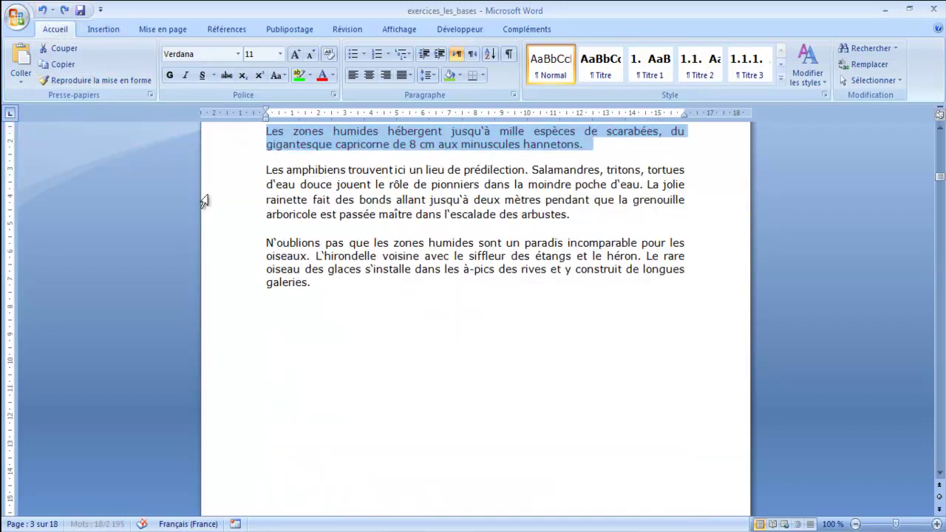
pyautogui.scroll(5, 943, 140)
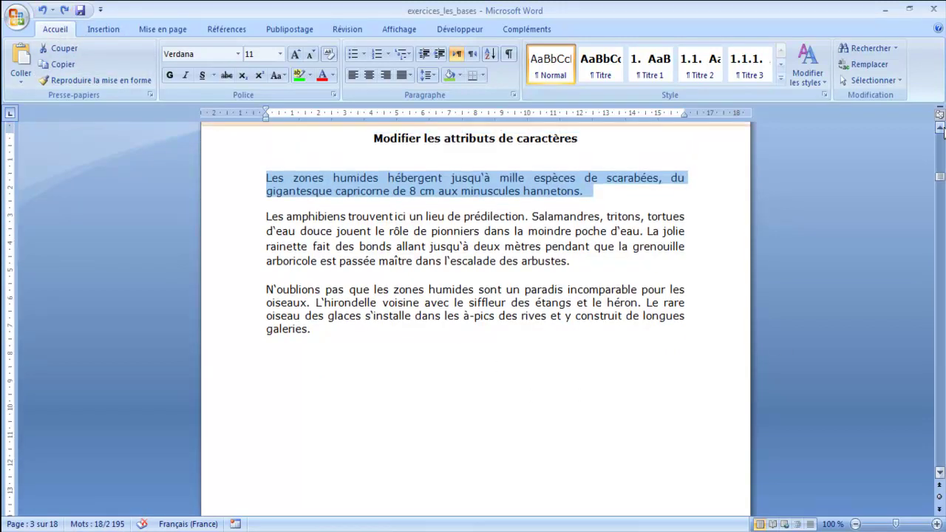
pyautogui.scroll(2, 943, 130)
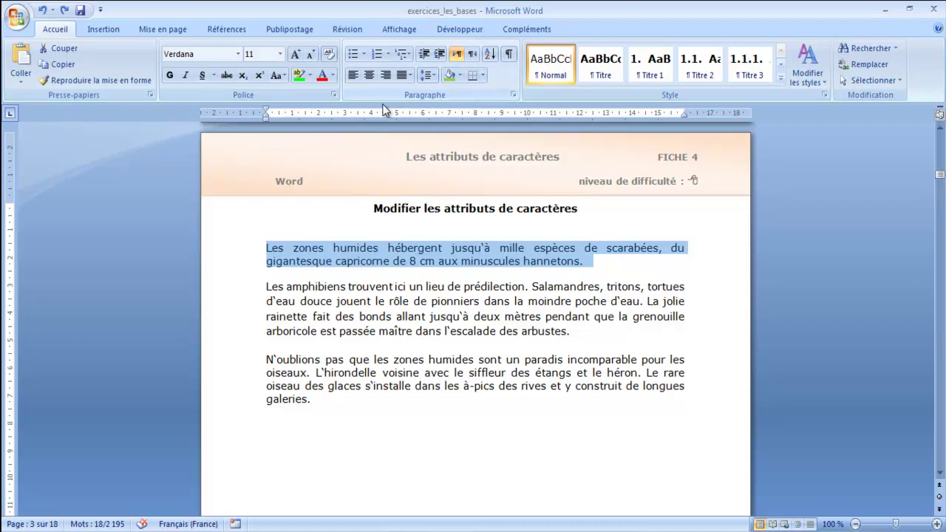
# Step: Select the Les amphibiens paragraph and open Bordure et trame from the Bordures menu
pyautogui.click(334, 286)
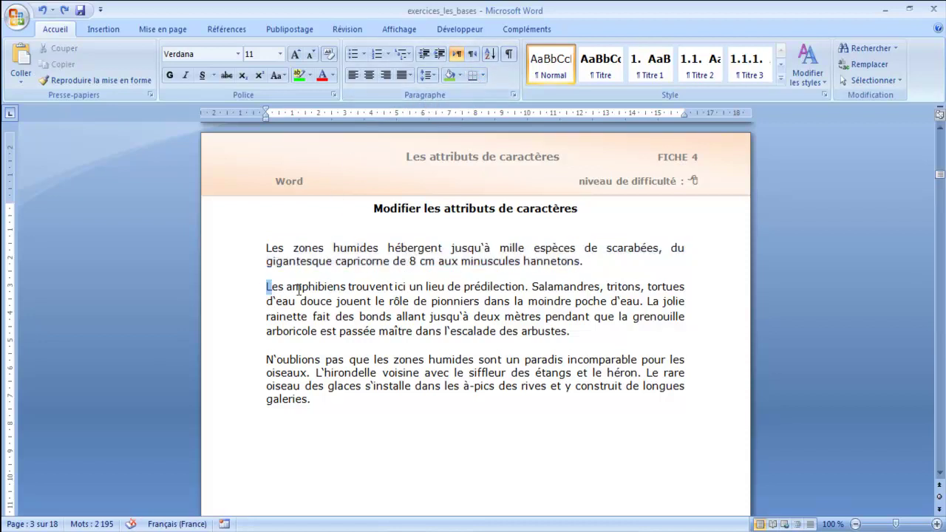
pyautogui.moveTo(298, 290); pyautogui.dragTo(575, 332)
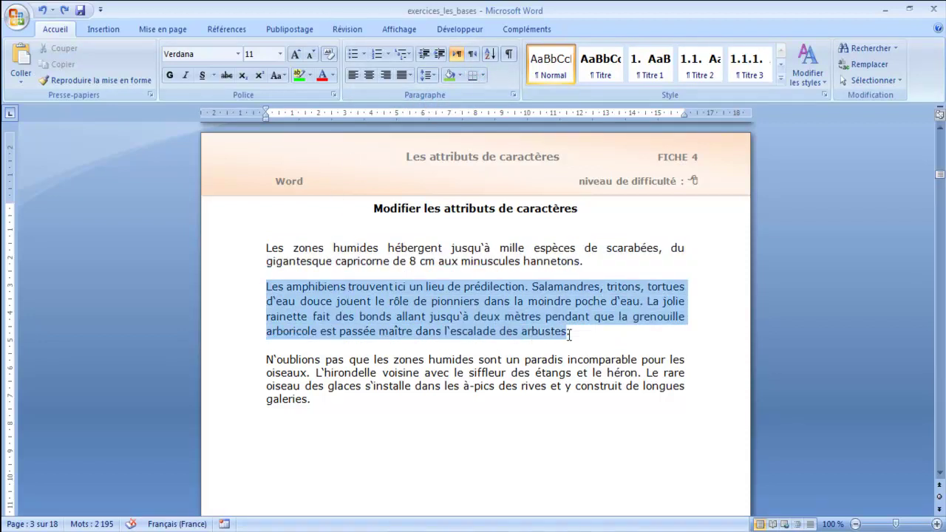
pyautogui.click(482, 74)
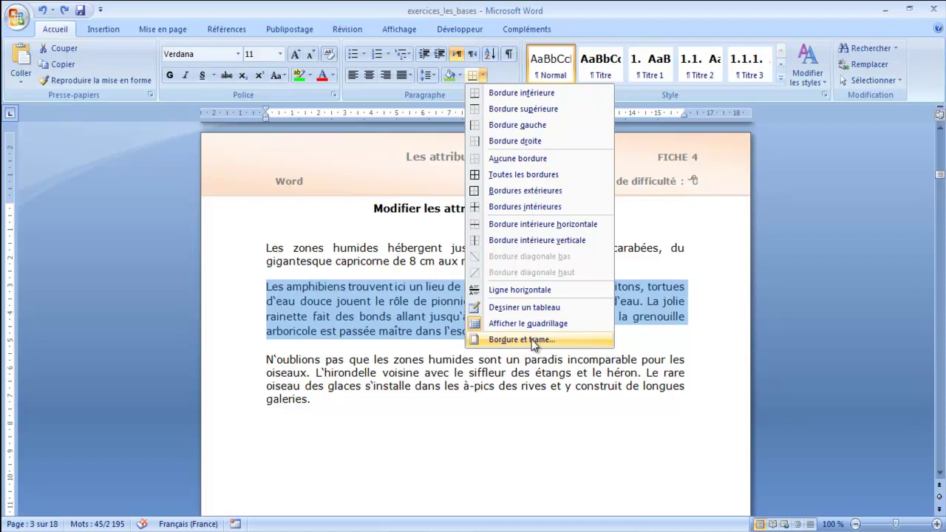
pyautogui.click(531, 339)
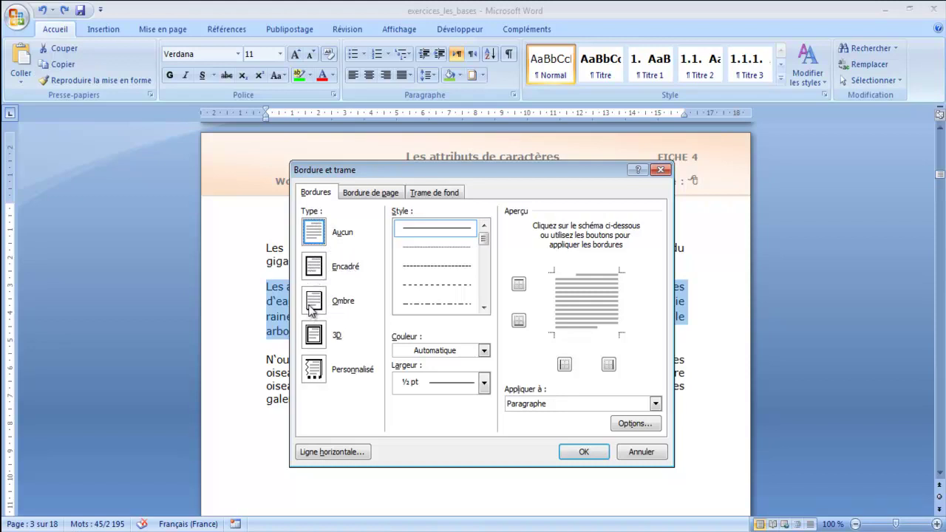
# Step: Choose the 3D border setting with a thick solid line style
pyautogui.click(313, 334)
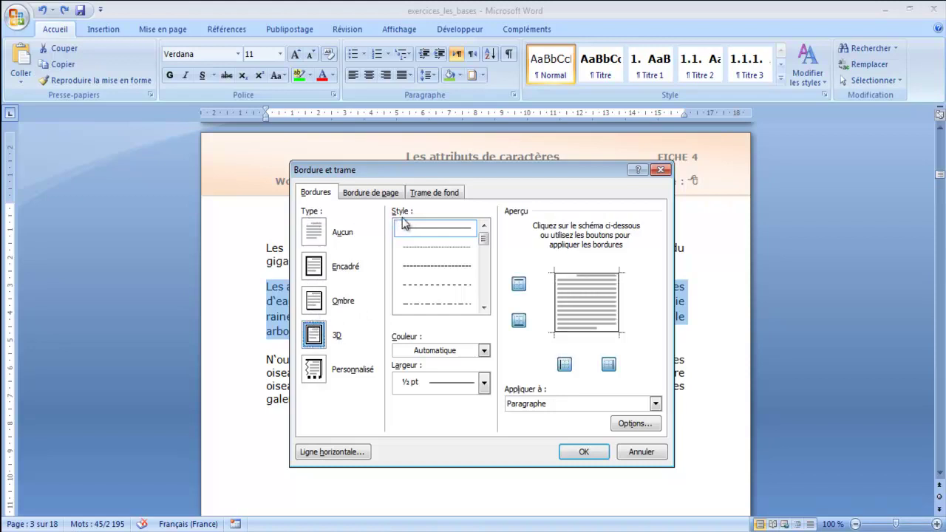
pyautogui.click(483, 253)
pyautogui.click(484, 307)
pyautogui.click(484, 308)
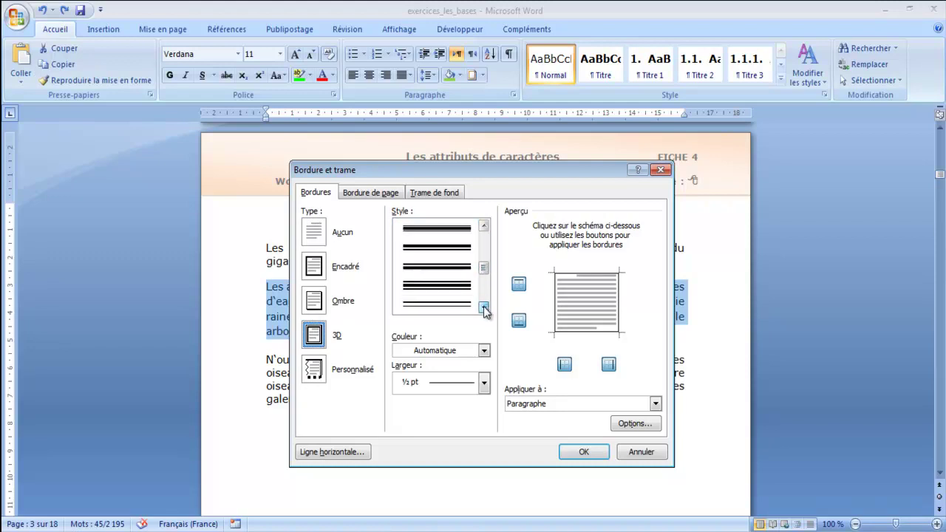
pyautogui.click(484, 308)
pyautogui.click(484, 308)
pyautogui.click(484, 309)
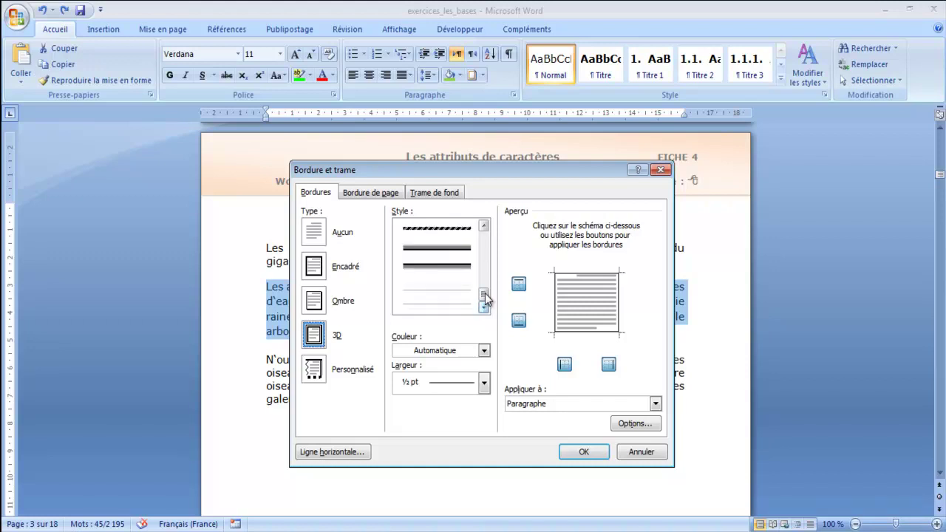
pyautogui.moveTo(484, 289); pyautogui.dragTo(484, 255)
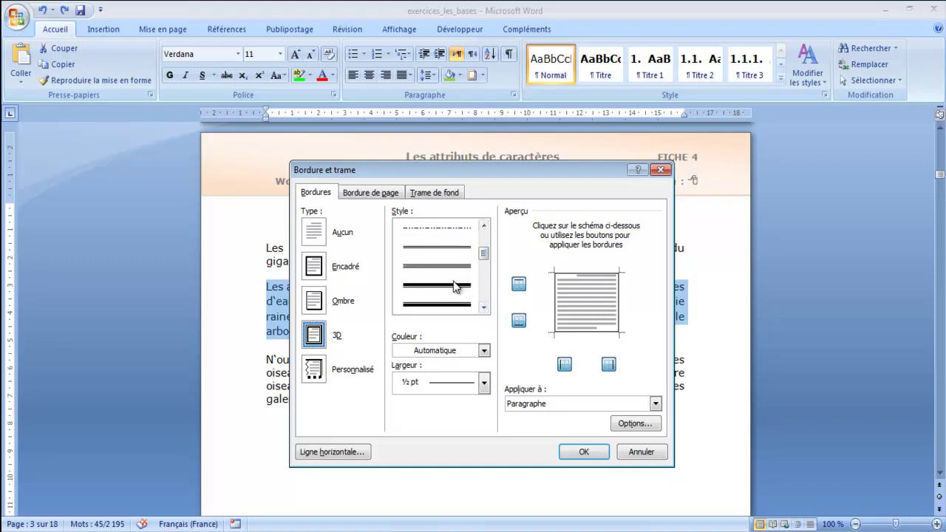
pyautogui.click(484, 308)
pyautogui.click(484, 307)
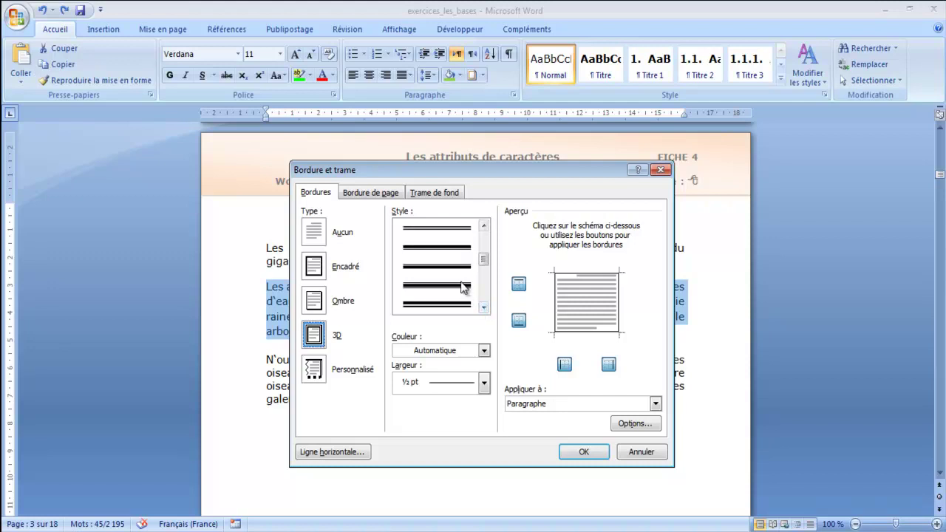
pyautogui.click(460, 291)
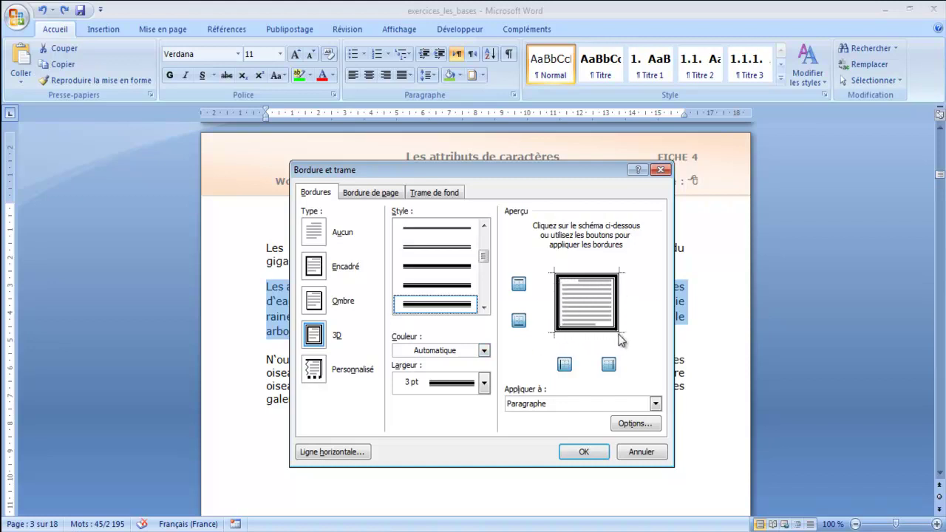
# Step: Make the border red, 4½ pt wide, and apply it to the paragraph
pyautogui.click(484, 352)
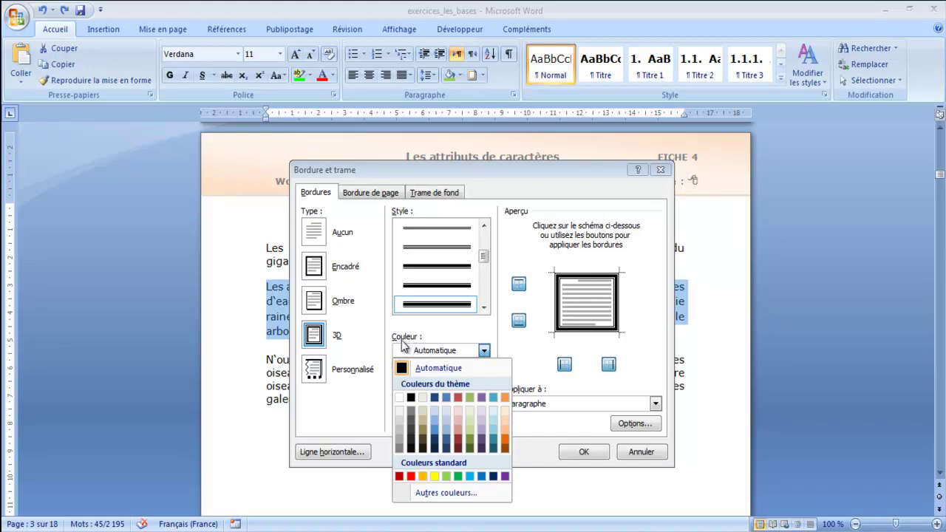
pyautogui.click(412, 476)
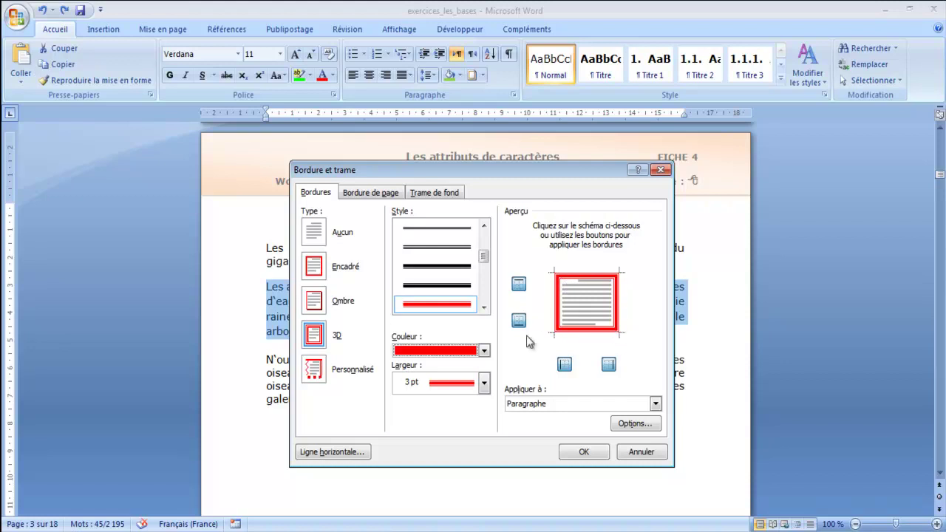
pyautogui.click(484, 383)
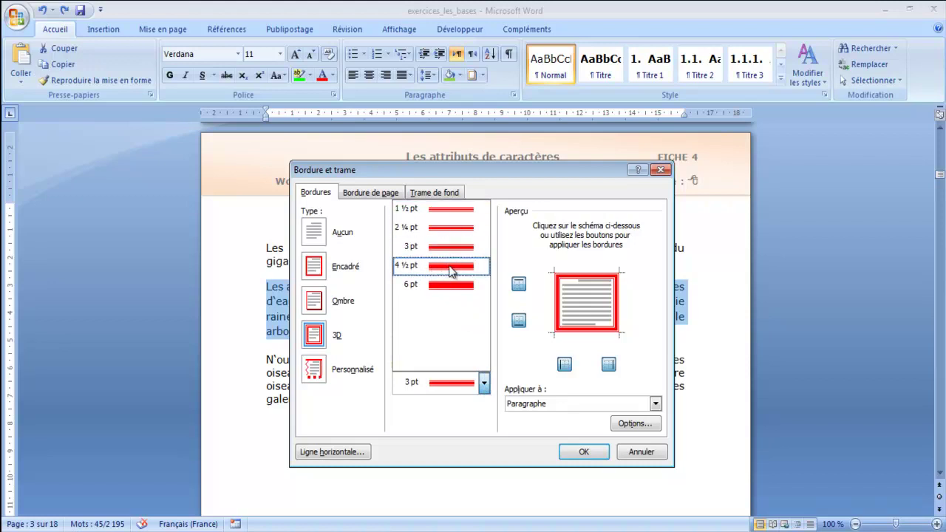
pyautogui.click(450, 269)
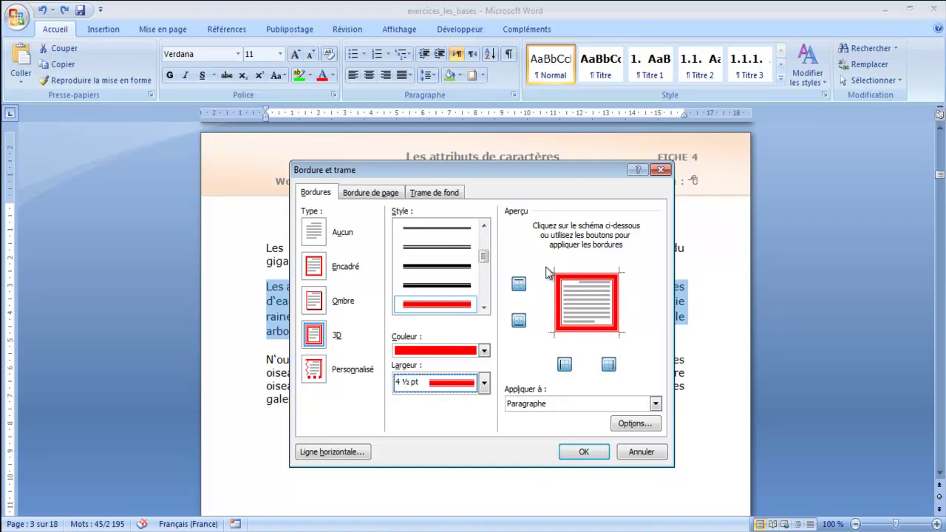
pyautogui.click(580, 452)
# Step: Reselect the red-framed amphibians paragraph and reopen Bordure et trame
pyautogui.click(521, 450)
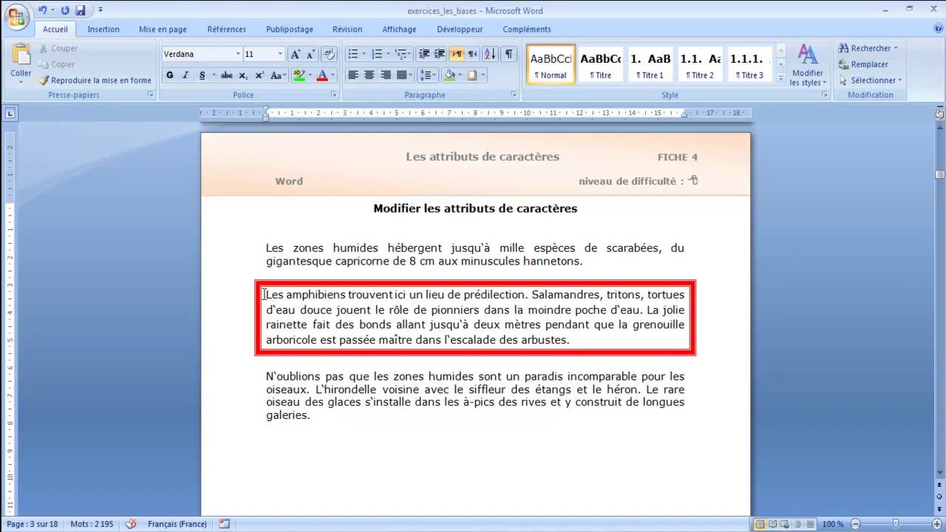
pyautogui.moveTo(264, 294); pyautogui.dragTo(572, 340)
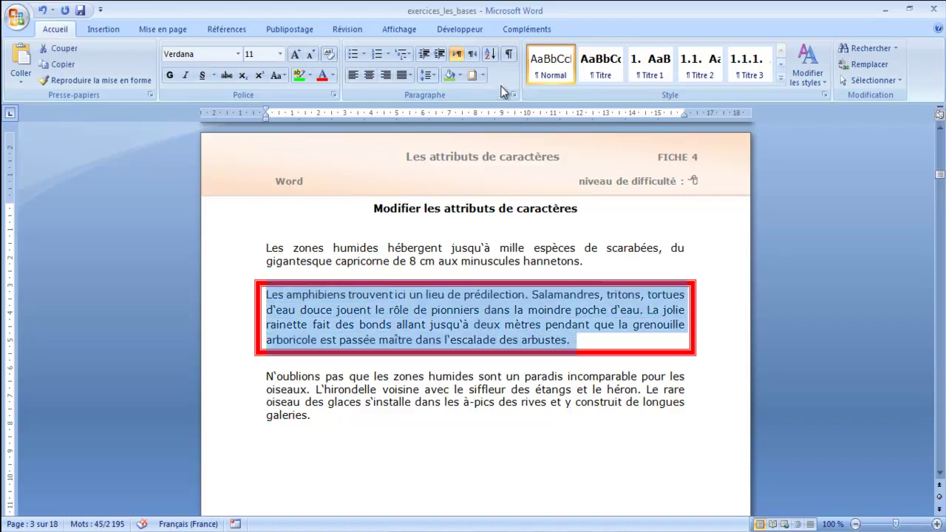
pyautogui.click(482, 75)
pyautogui.click(526, 339)
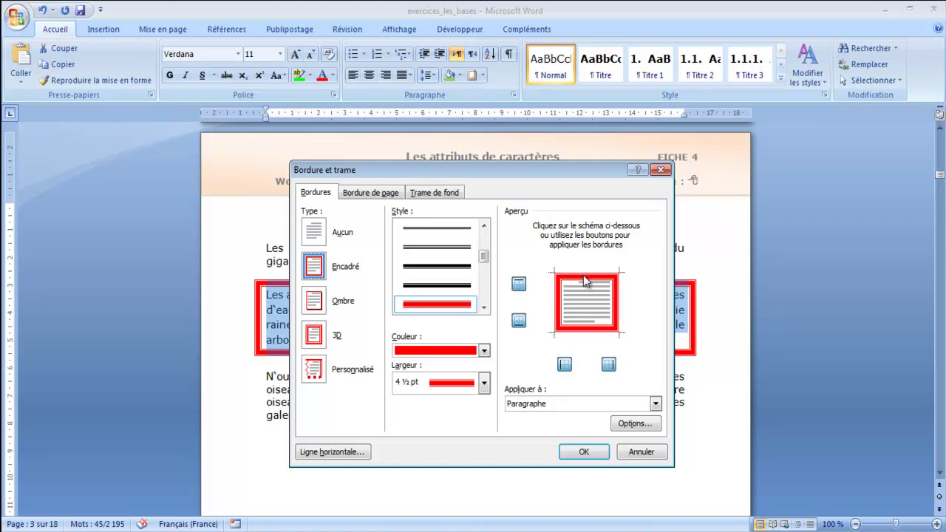
# Step: Toggle the border sides and apply a red border with only top and bottom lines
pyautogui.click(519, 285)
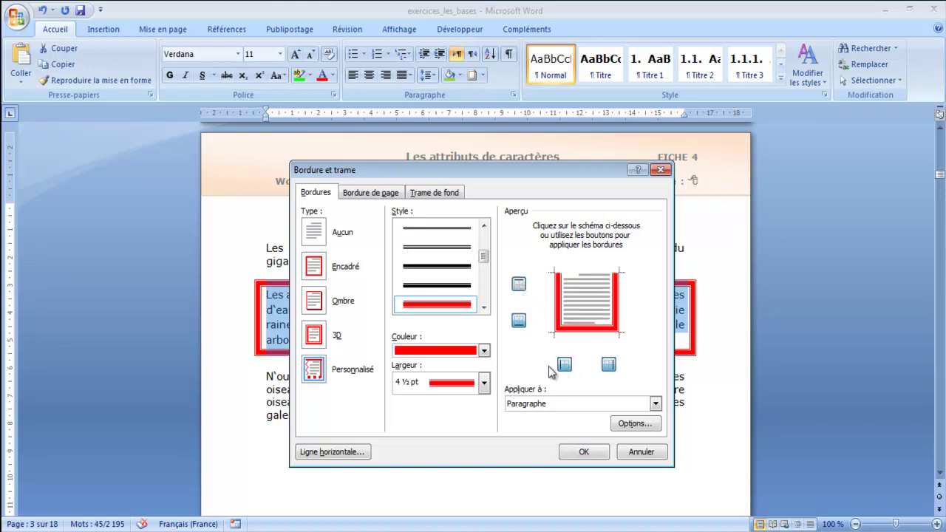
pyautogui.click(519, 323)
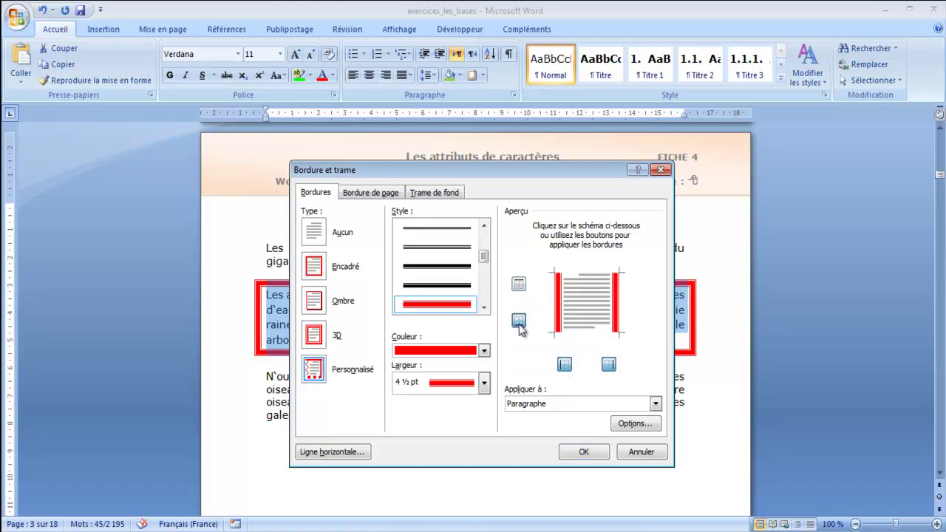
pyautogui.click(518, 322)
pyautogui.click(519, 284)
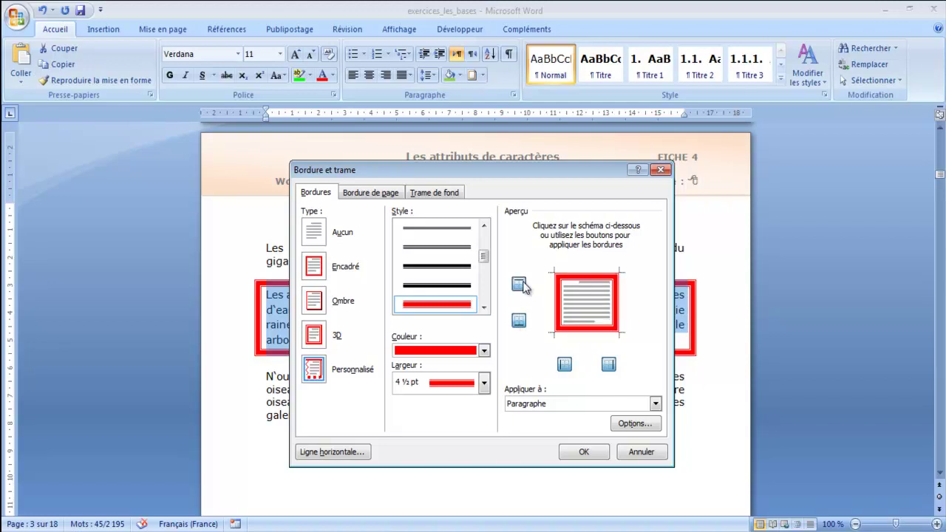
pyautogui.click(564, 364)
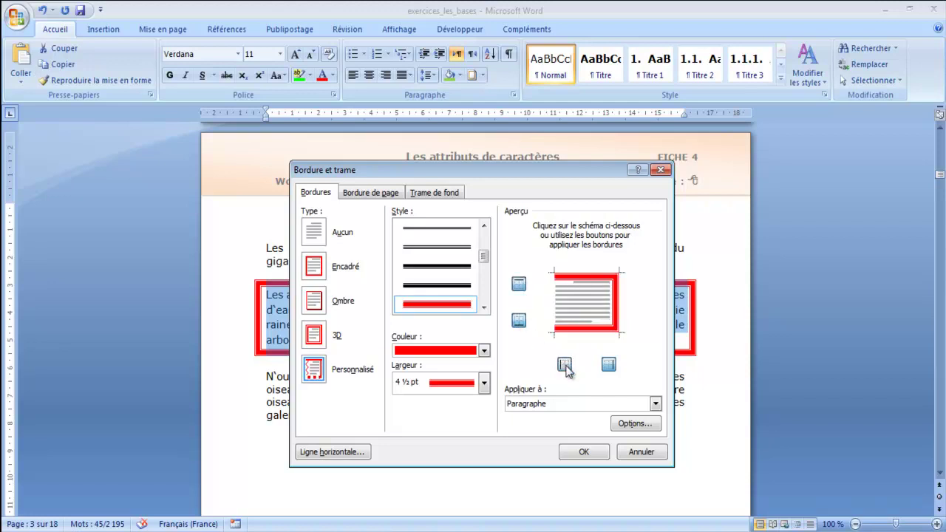
pyautogui.click(610, 367)
pyautogui.click(564, 365)
pyautogui.click(609, 364)
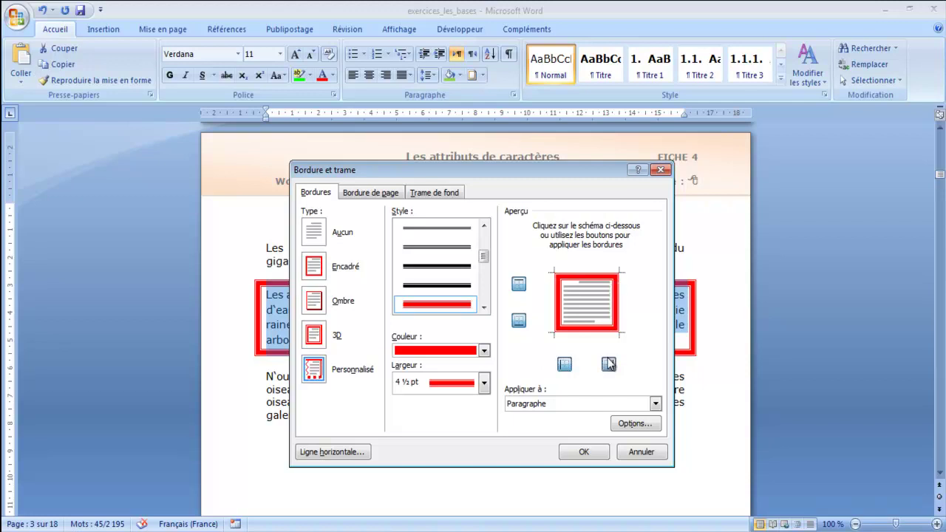
pyautogui.click(564, 364)
pyautogui.click(608, 365)
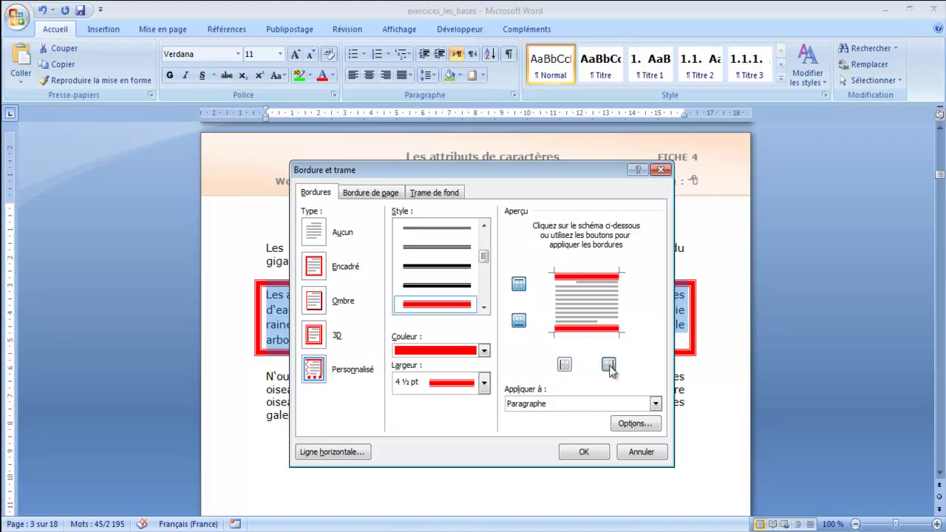
pyautogui.click(583, 452)
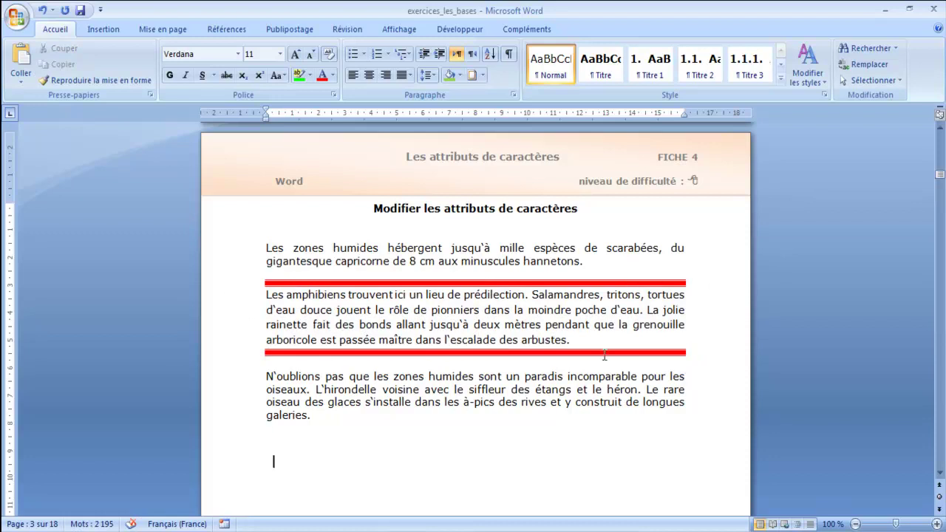
# Step: Reopen Bordure et trame and restore the left and right sides for a full red box
pyautogui.moveTo(263, 295)
pyautogui.mouseDown()
pyautogui.moveTo(600, 323)
pyautogui.moveTo(577, 341)
pyautogui.mouseUp()
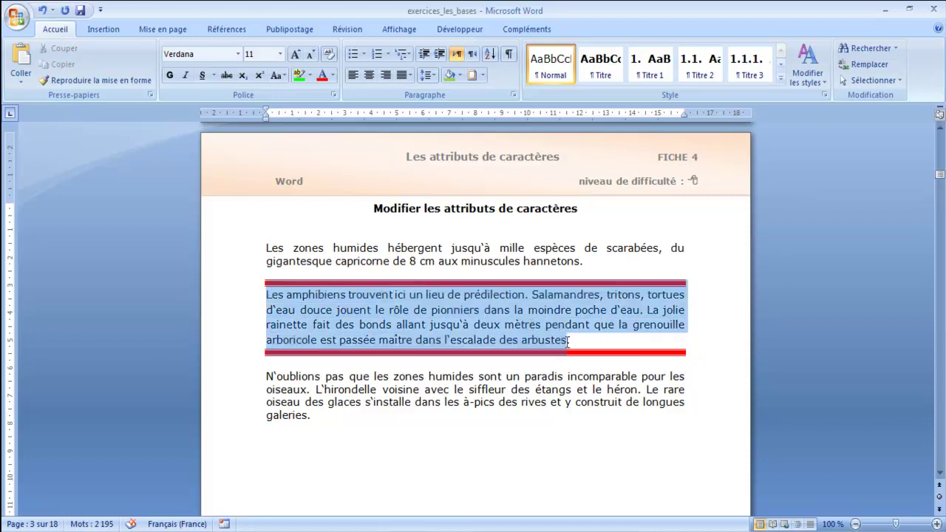
pyautogui.click(481, 76)
pyautogui.click(549, 339)
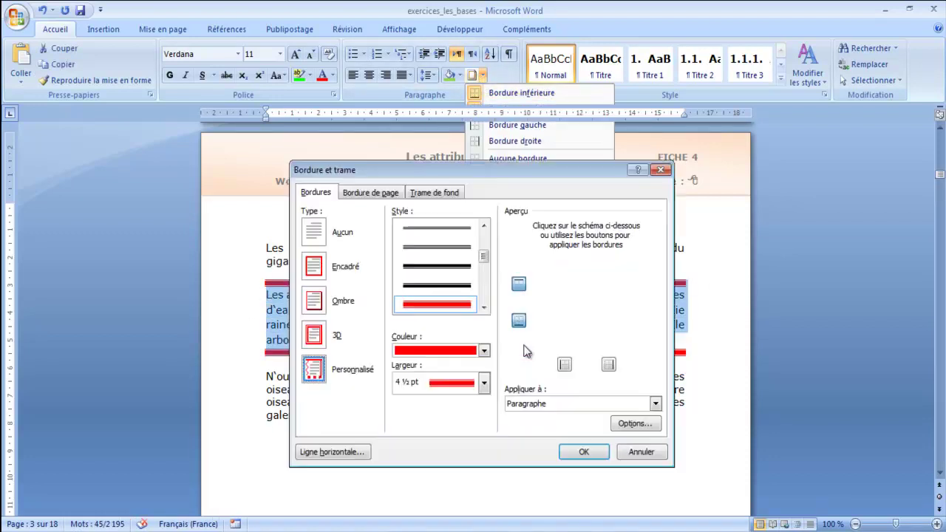
pyautogui.click(564, 363)
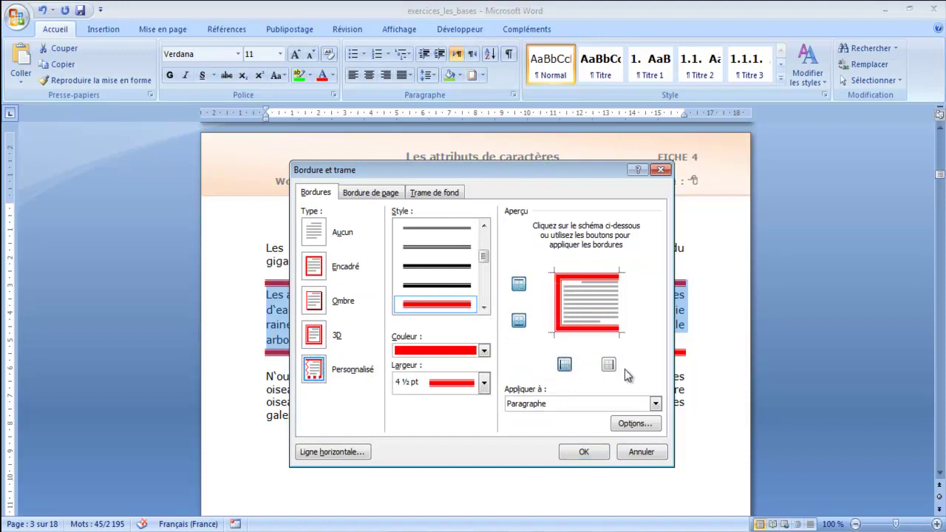
pyautogui.click(608, 363)
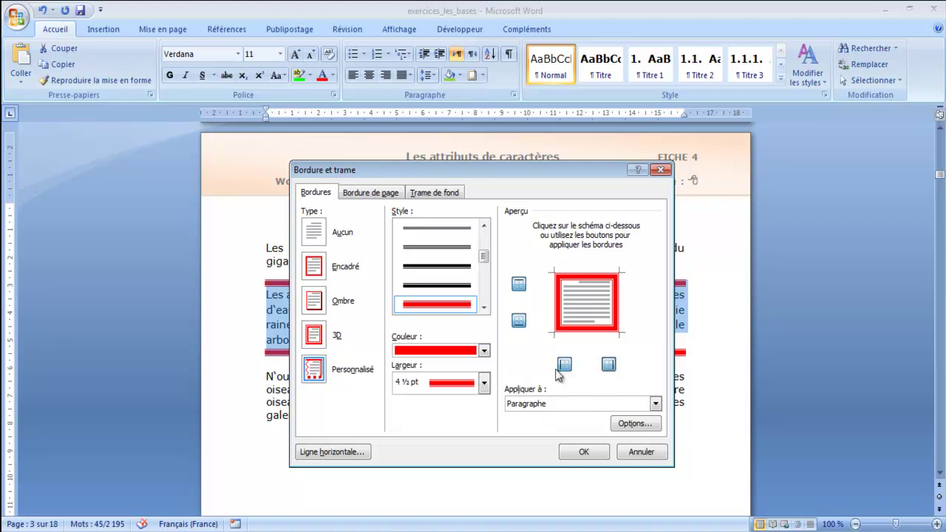
pyautogui.click(583, 452)
# Step: Reselect the amphibians paragraph and give it light blue Trame de fond shading
pyautogui.click(334, 314)
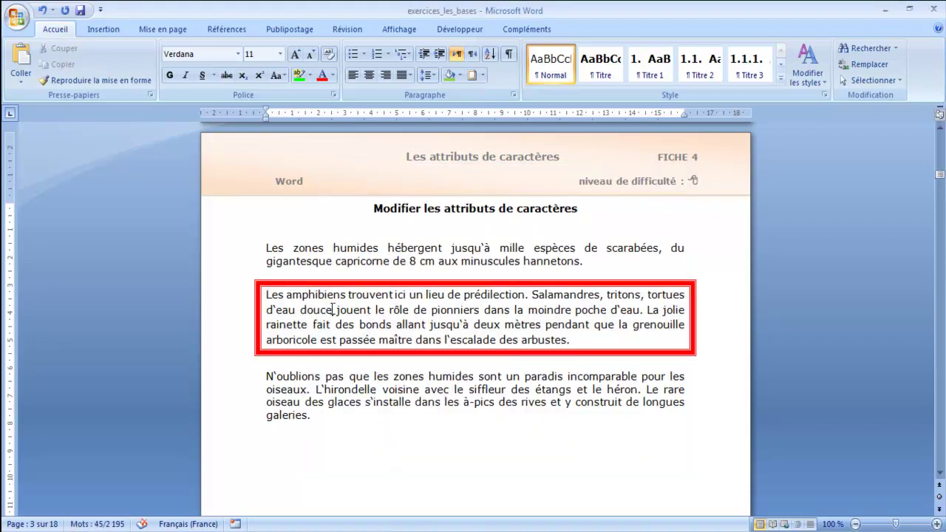
pyautogui.moveTo(265, 294); pyautogui.dragTo(575, 344)
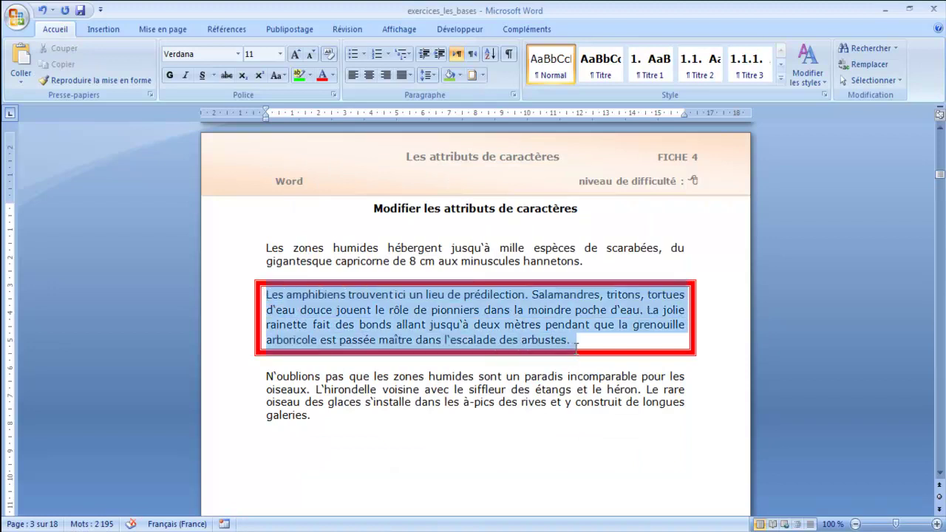
pyautogui.click(461, 75)
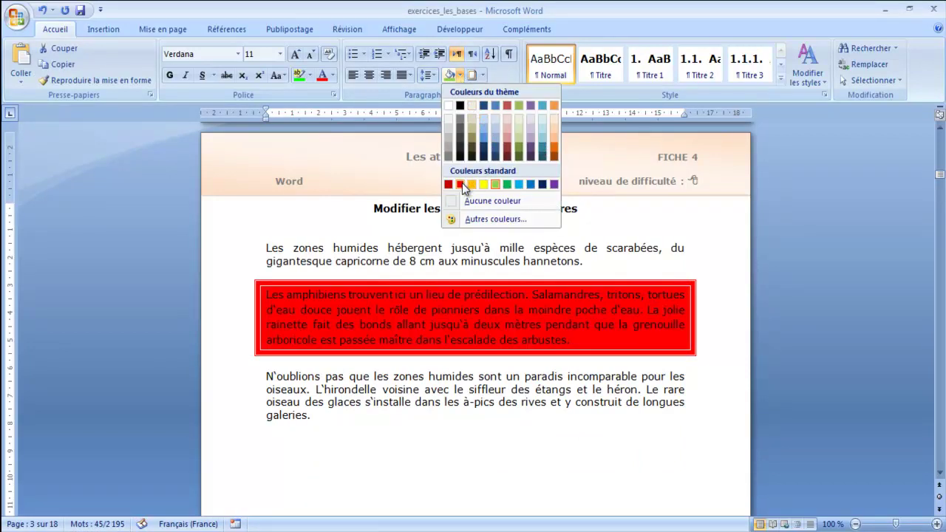
pyautogui.click(543, 129)
pyautogui.click(731, 263)
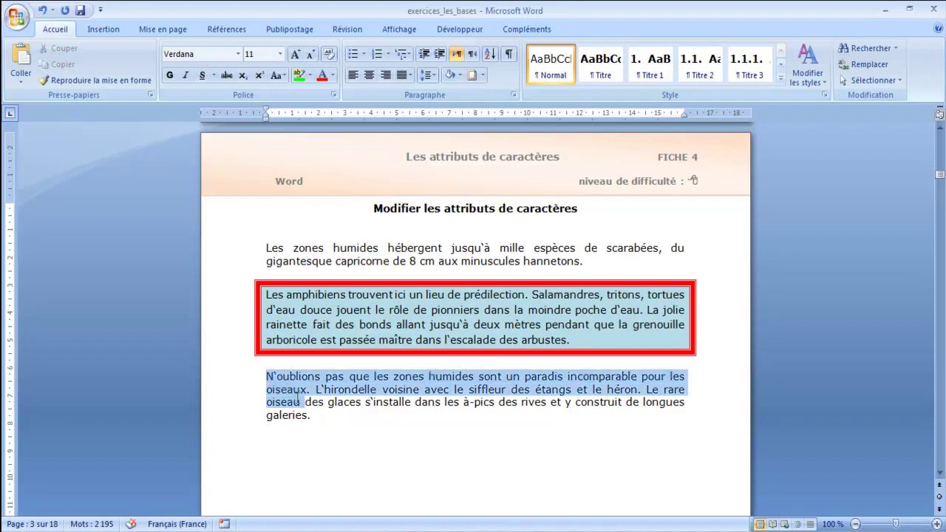
# Step: Select the N'oublions paragraph without the empty line below it
pyautogui.moveTo(286, 387); pyautogui.dragTo(313, 415)
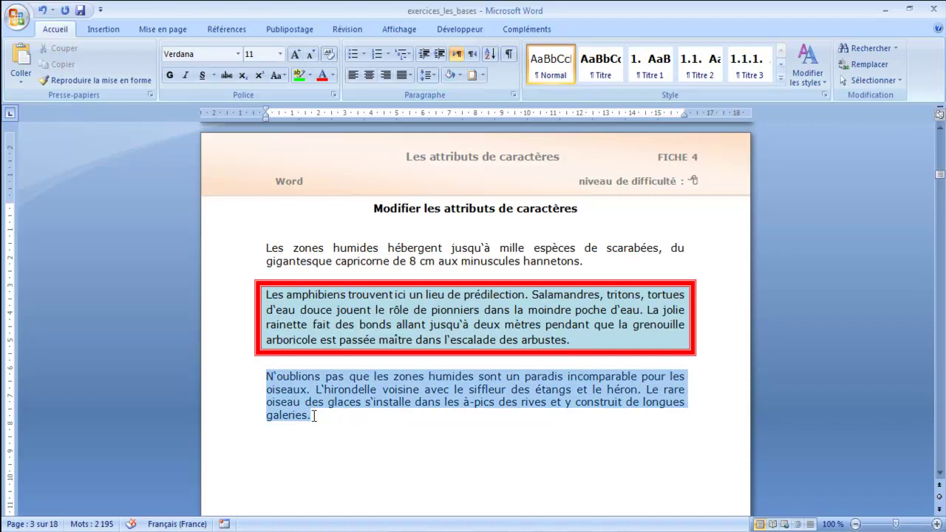
pyautogui.moveTo(314, 415); pyautogui.dragTo(314, 425)
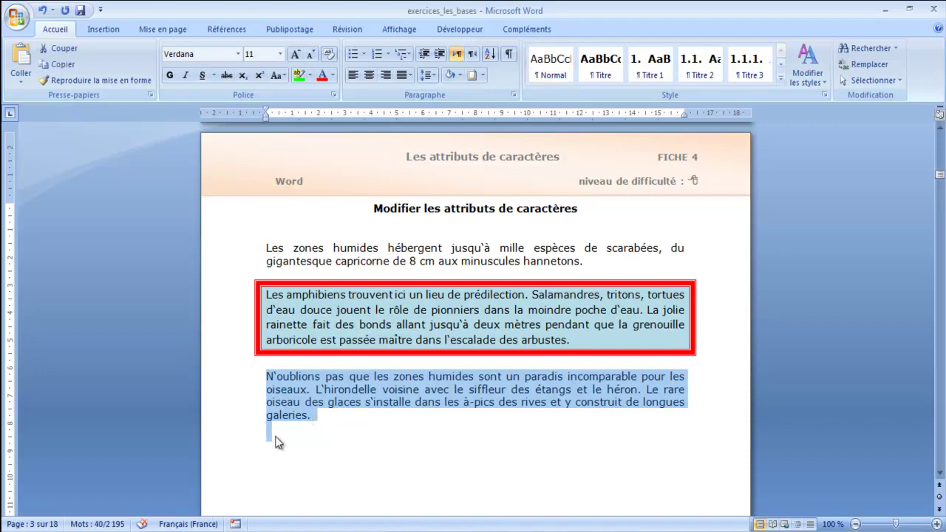
pyautogui.click(322, 423)
pyautogui.moveTo(268, 377)
pyautogui.mouseDown()
pyautogui.moveTo(309, 414)
pyautogui.moveTo(276, 444)
pyautogui.mouseUp()
pyautogui.click(267, 376)
# Step: In Bordure et trame, choose an Ombre box with a thin double-line style
pyautogui.click(482, 75)
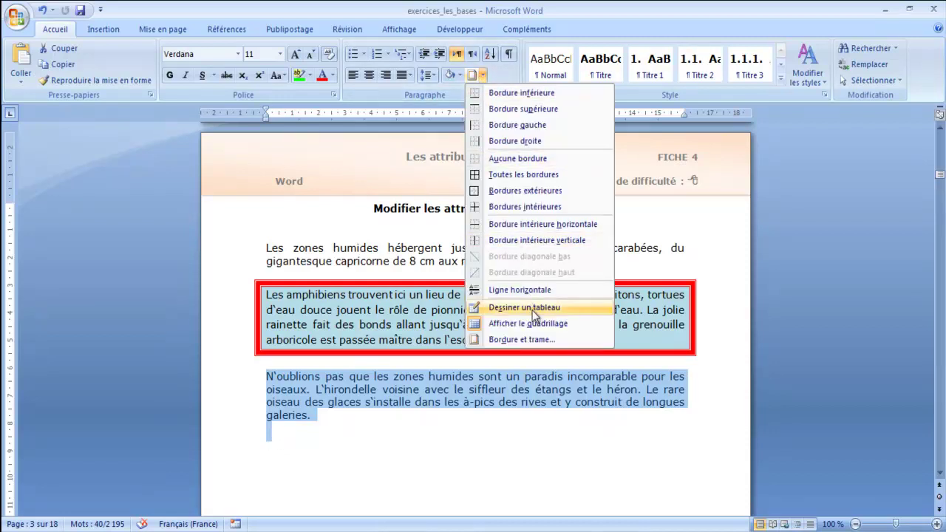
pyautogui.click(537, 339)
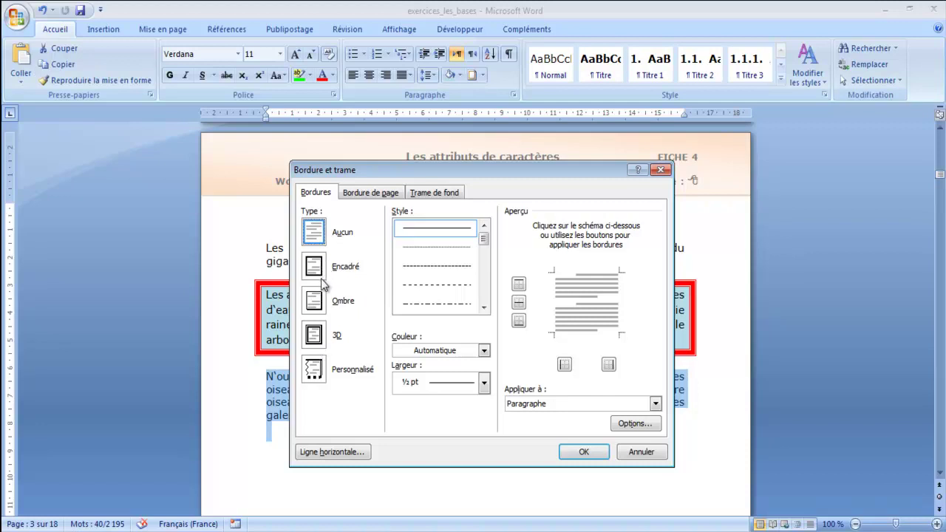
pyautogui.click(315, 300)
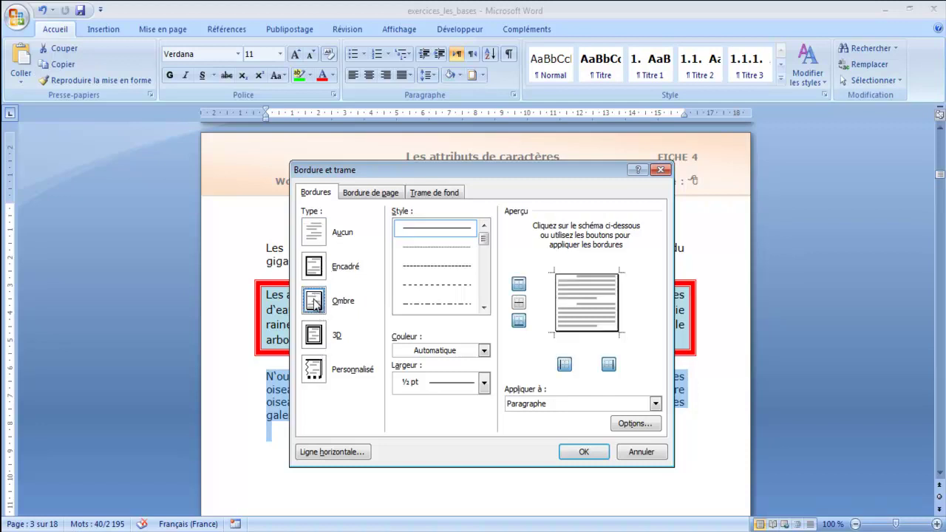
pyautogui.moveTo(484, 238)
pyautogui.mouseDown()
pyautogui.moveTo(483, 262)
pyautogui.moveTo(484, 248)
pyautogui.mouseUp()
pyautogui.click(473, 304)
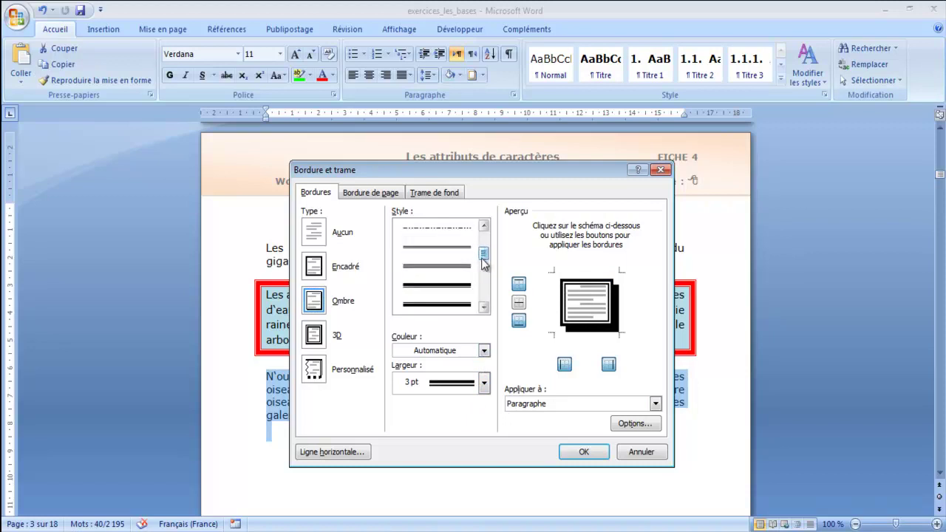
pyautogui.click(436, 303)
# Step: Make the shadowed border orange and 2 ¼ pt wide, then apply it
pyautogui.click(484, 352)
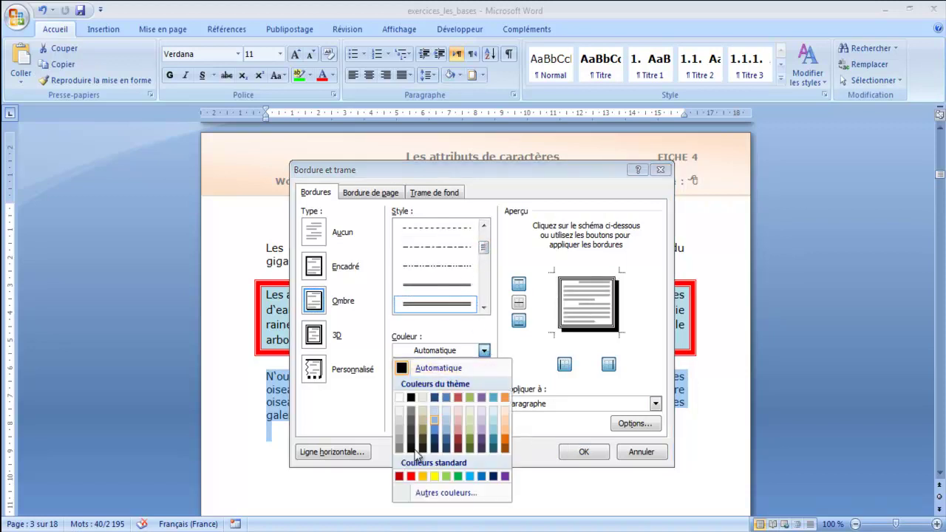
pyautogui.click(412, 476)
pyautogui.click(484, 351)
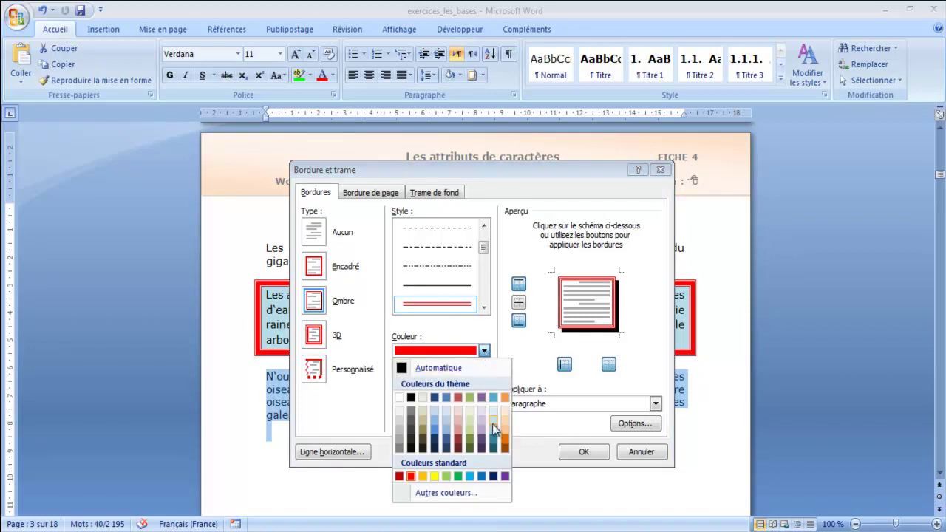
pyautogui.click(499, 411)
pyautogui.click(484, 382)
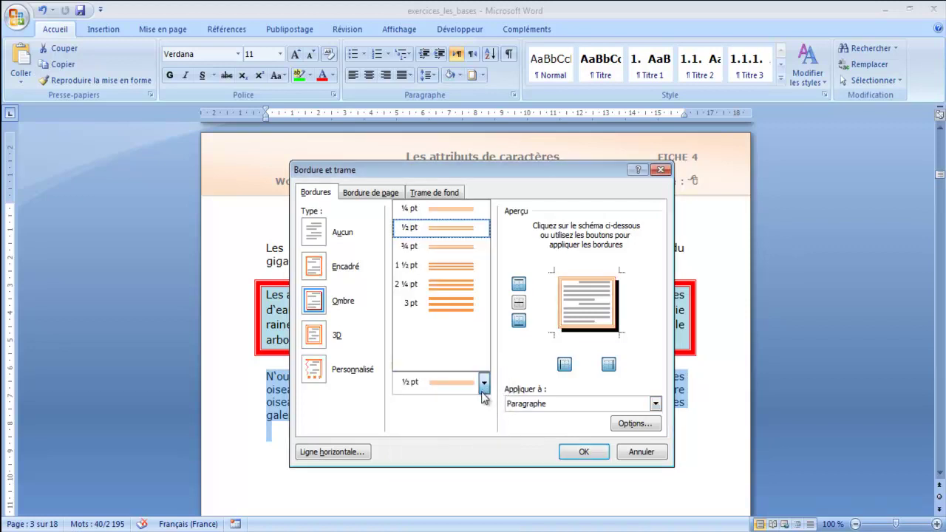
pyautogui.click(454, 285)
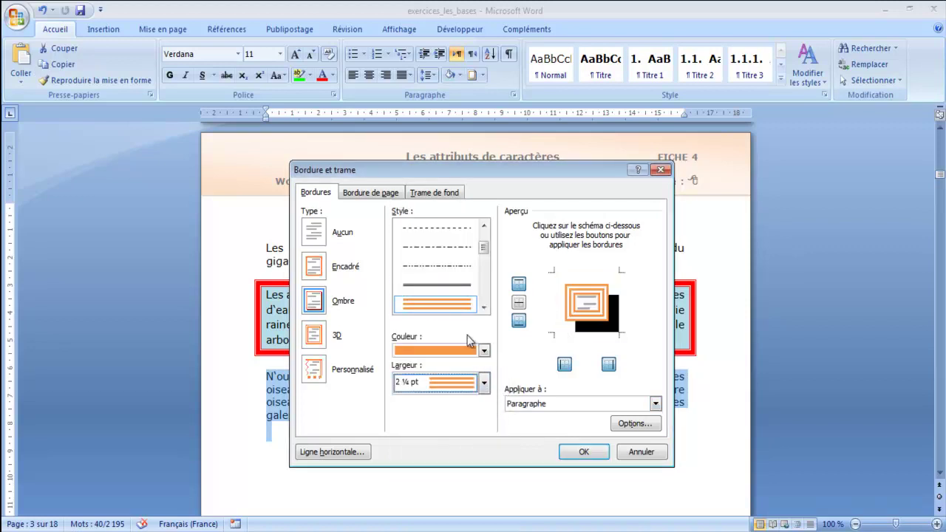
pyautogui.click(583, 452)
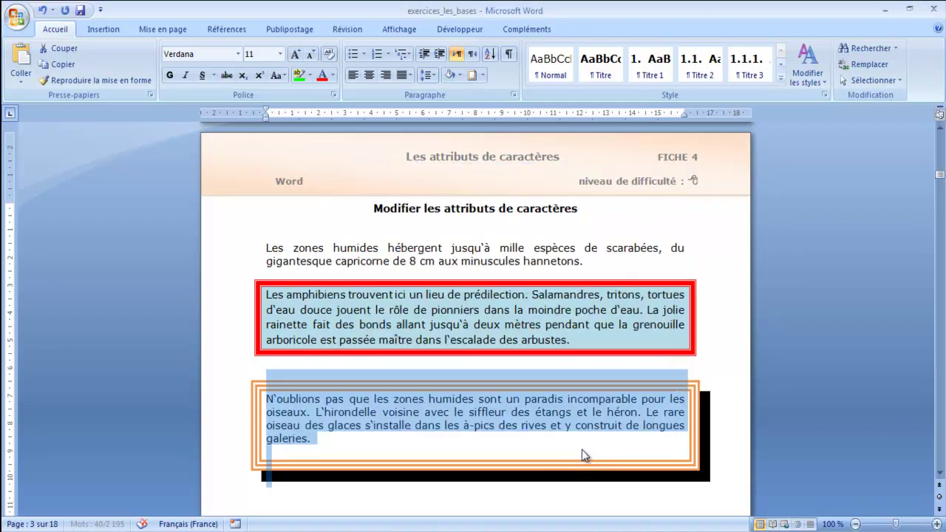
# Step: Review the orange shadowed border on the birds paragraph, then undo it
pyautogui.click(507, 493)
pyautogui.click(272, 453)
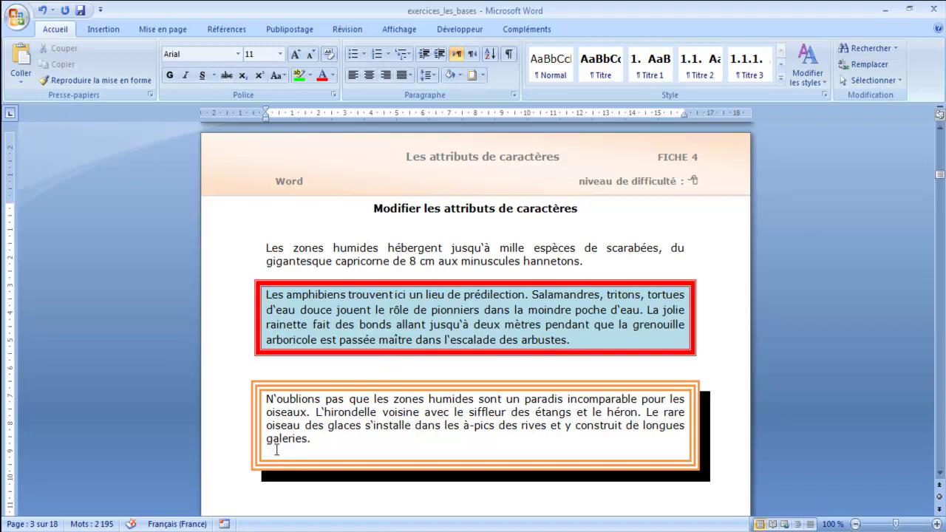
pyautogui.click(42, 10)
pyautogui.click(315, 442)
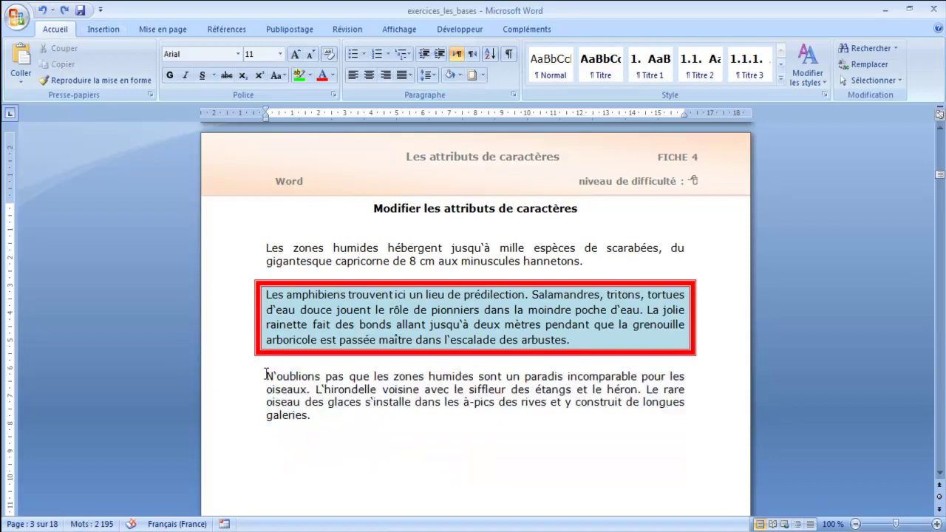
# Step: Frame the N'oublions paragraph and its empty line with a thick red 3D border
pyautogui.moveTo(268, 375); pyautogui.dragTo(273, 473)
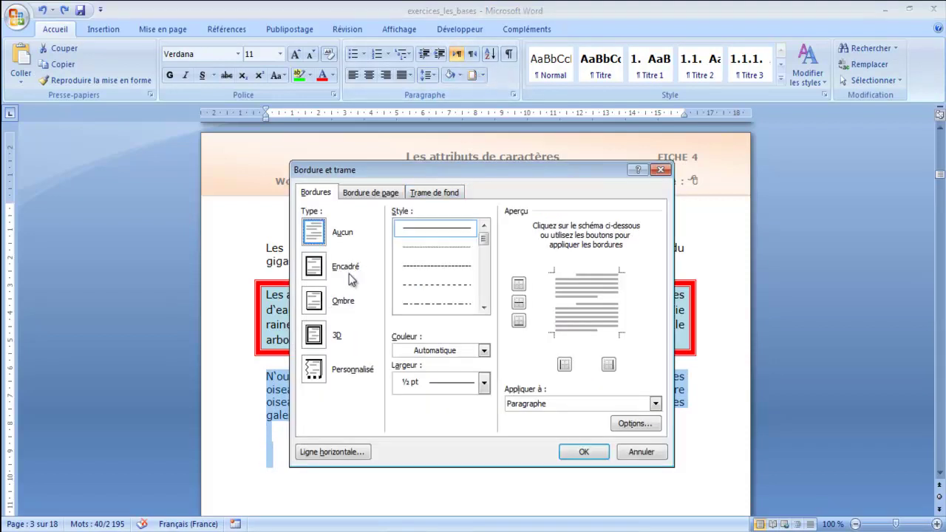
pyautogui.click(318, 336)
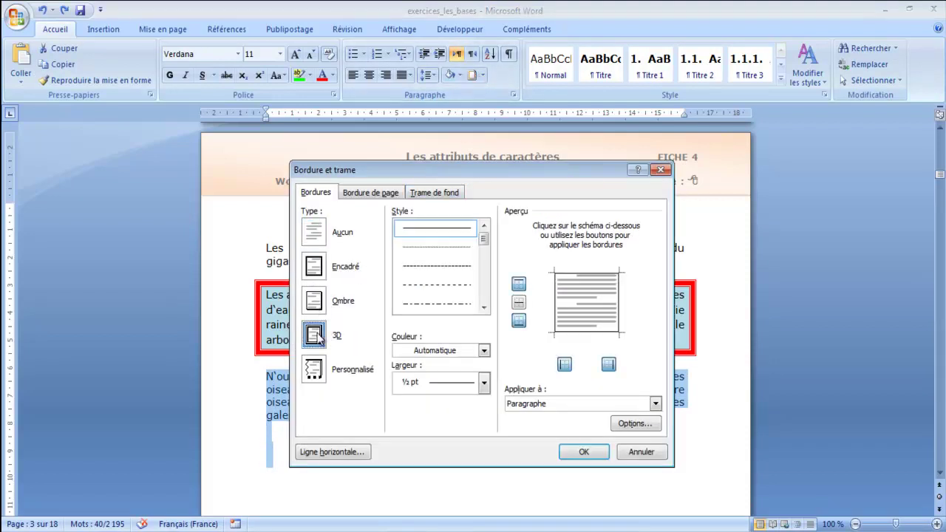
pyautogui.click(484, 307)
pyautogui.click(484, 307)
pyautogui.click(484, 308)
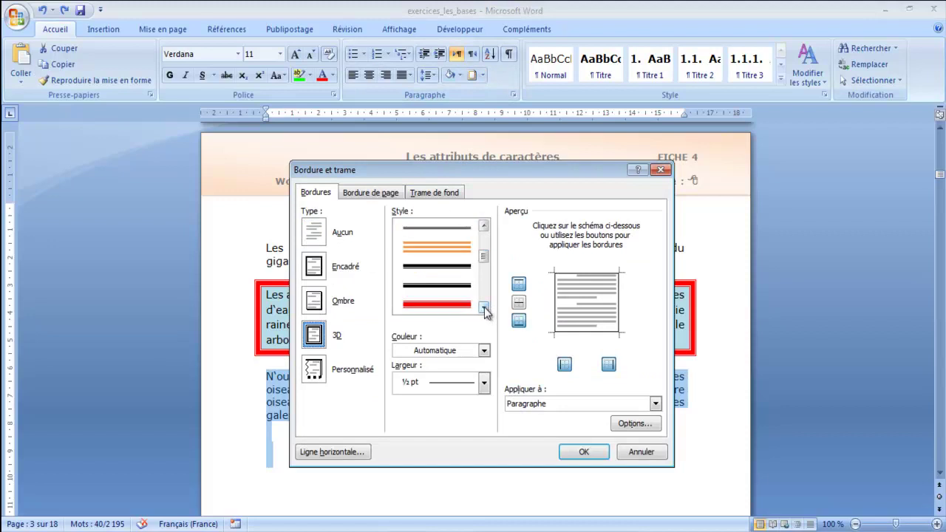
pyautogui.click(443, 304)
pyautogui.click(574, 451)
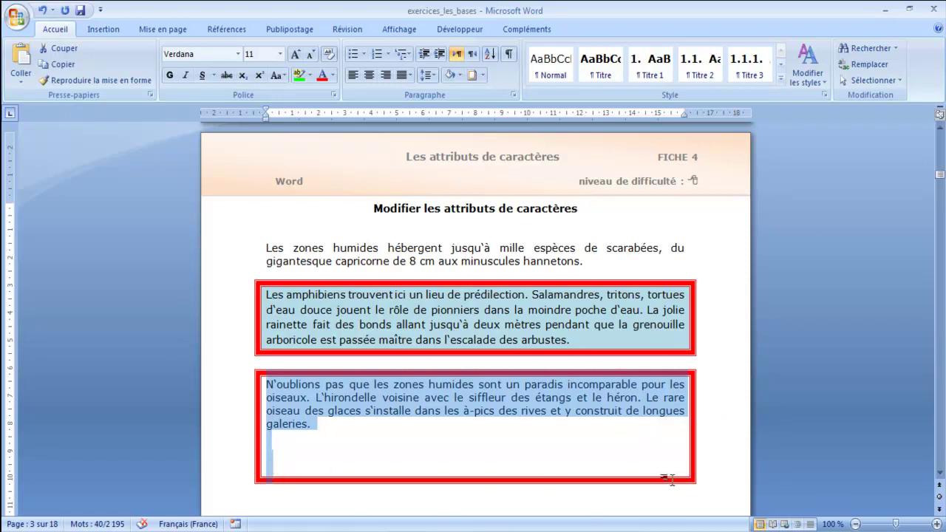
pyautogui.click(374, 460)
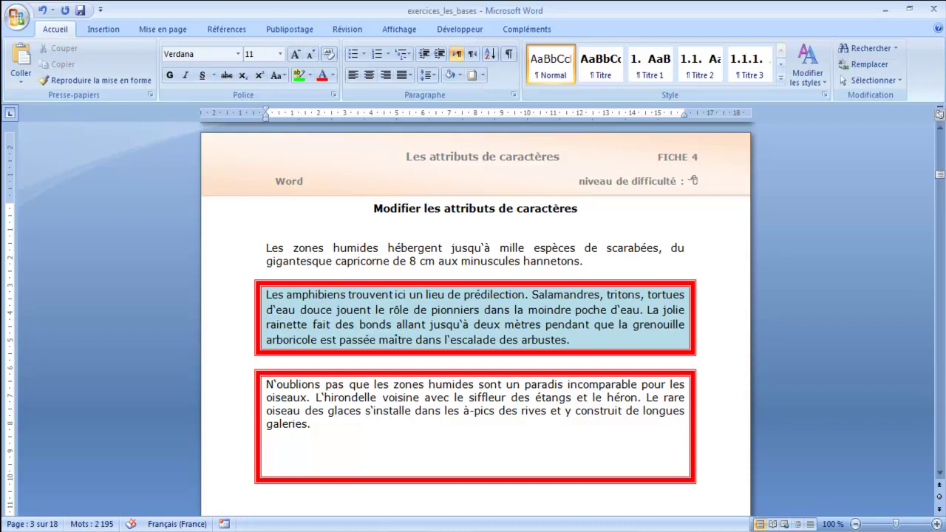
# Step: Delete the blank lines below 'galeries.' inside the red frame
pyautogui.moveTo(266, 434); pyautogui.dragTo(268, 470)
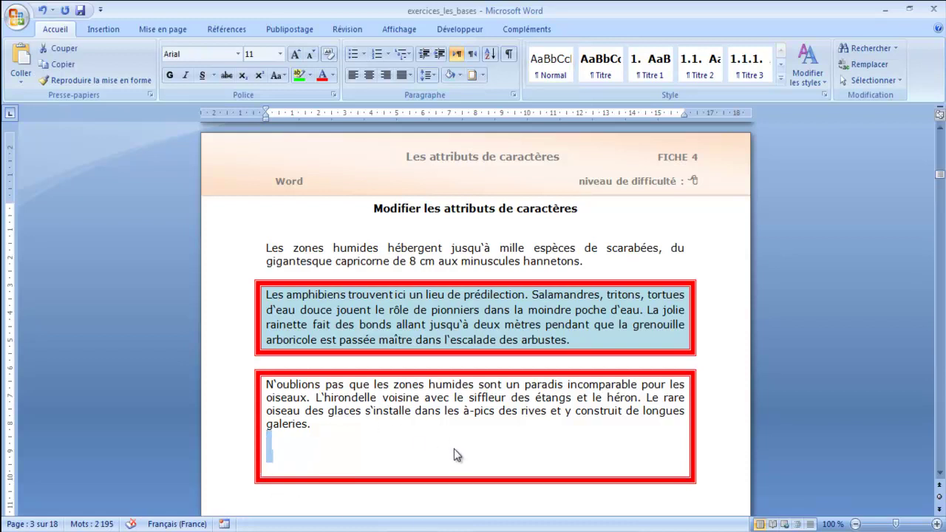
pyautogui.press('Delete')
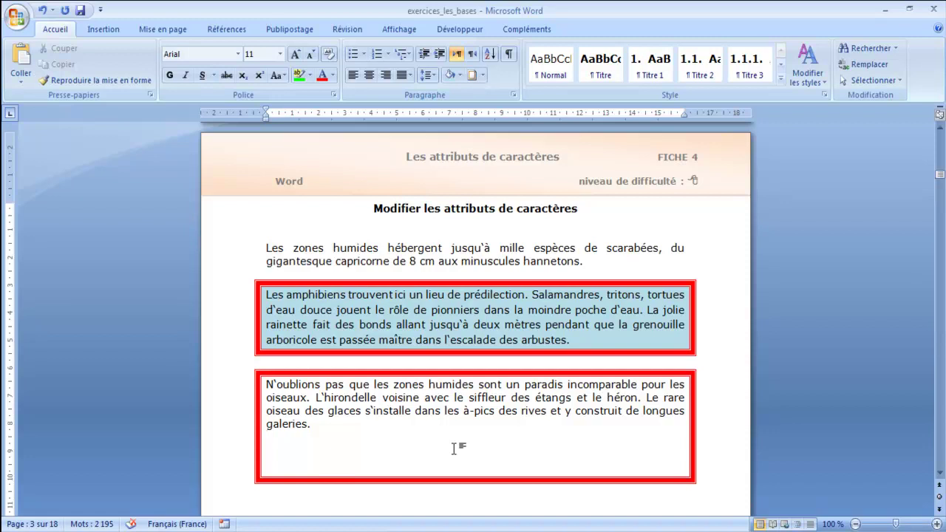